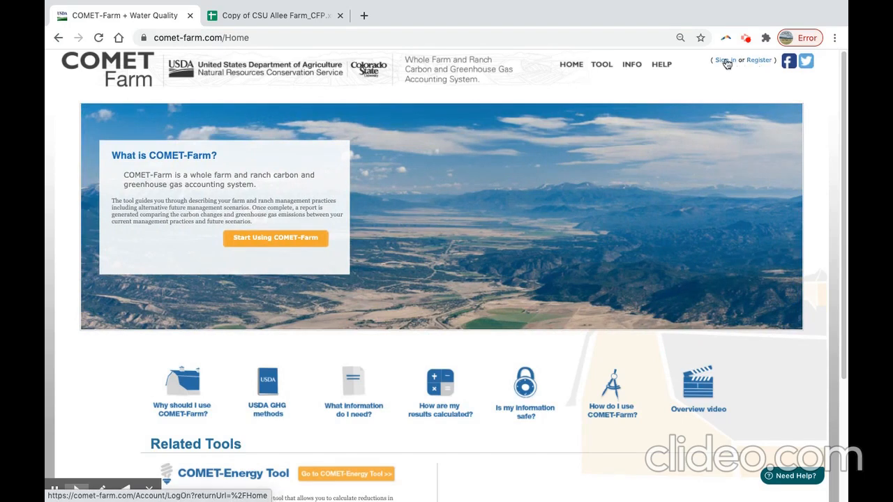
Sign in to the COMET-Farm account with the prefilled username and password.
click(725, 63)
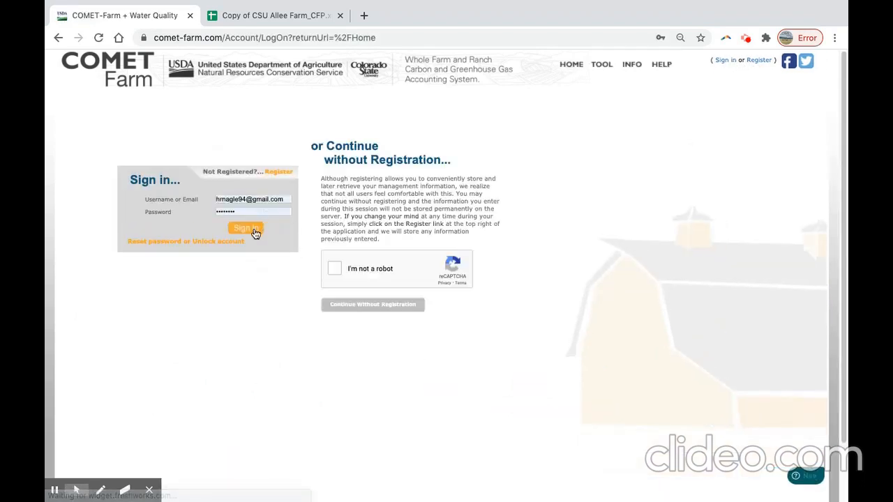
click(255, 232)
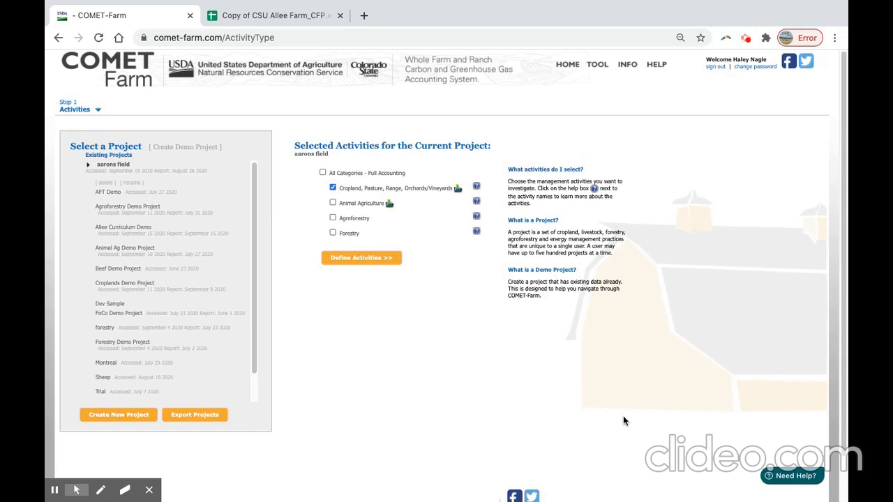
Examine the support help window and its contact form, and close the window.
click(795, 476)
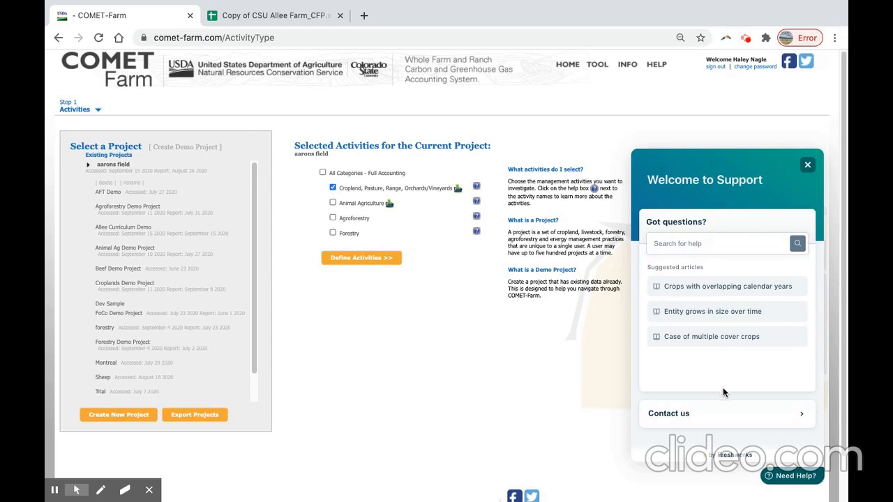
click(722, 413)
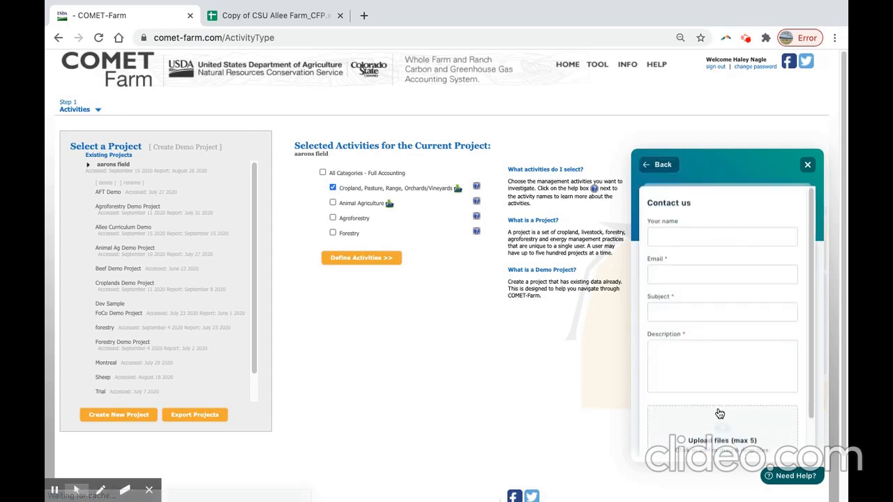
click(657, 168)
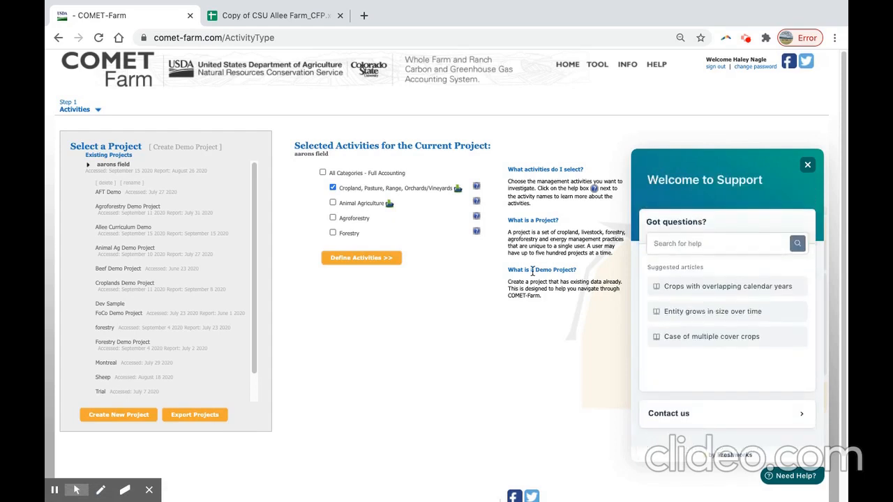
click(808, 166)
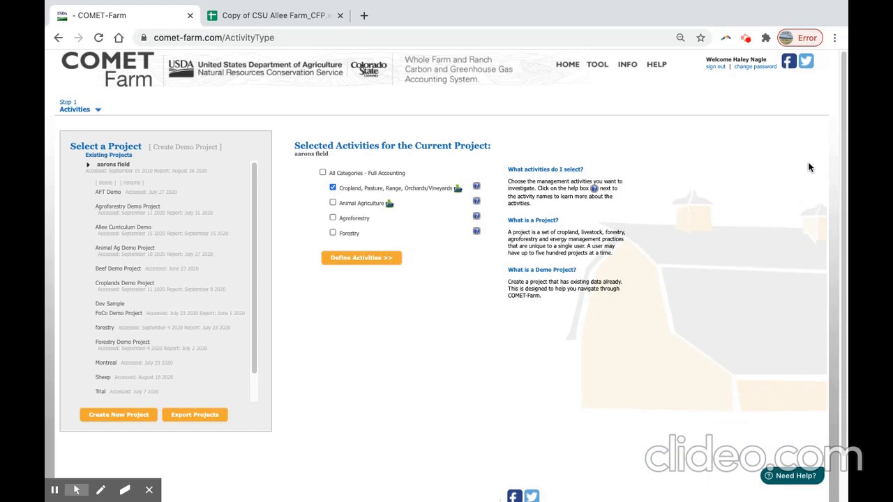
Visit the home page, dismiss the welcome notice and start using the tool from there.
click(575, 70)
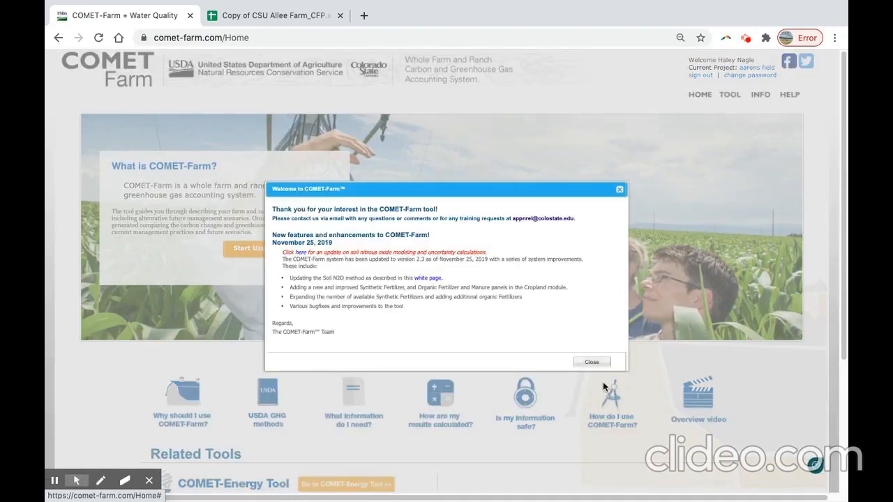
click(591, 363)
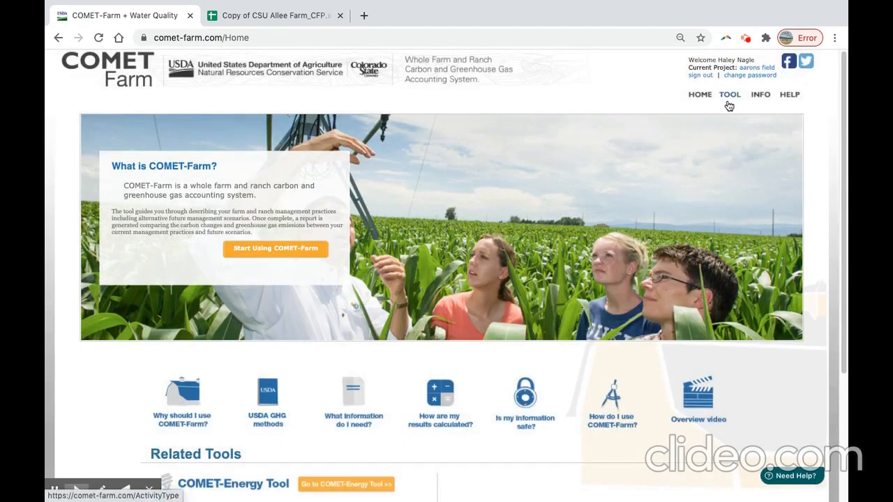
click(267, 259)
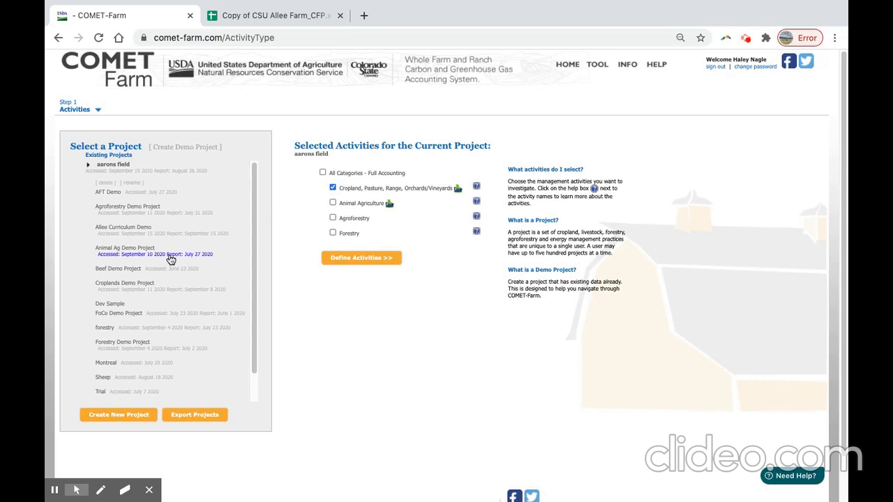
Create a new project named "Allee Demo CFP" and locate it in the list of existing projects.
click(136, 422)
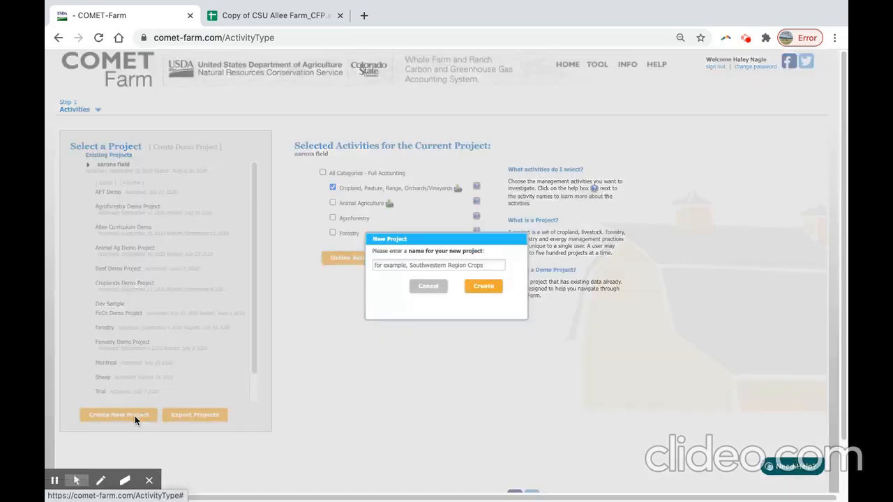
click(449, 265)
text(Allee Demo CFP)
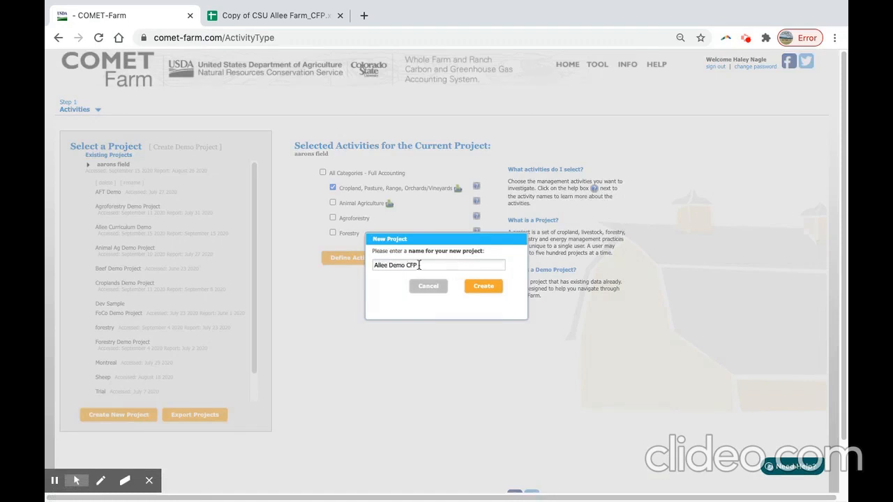
click(480, 288)
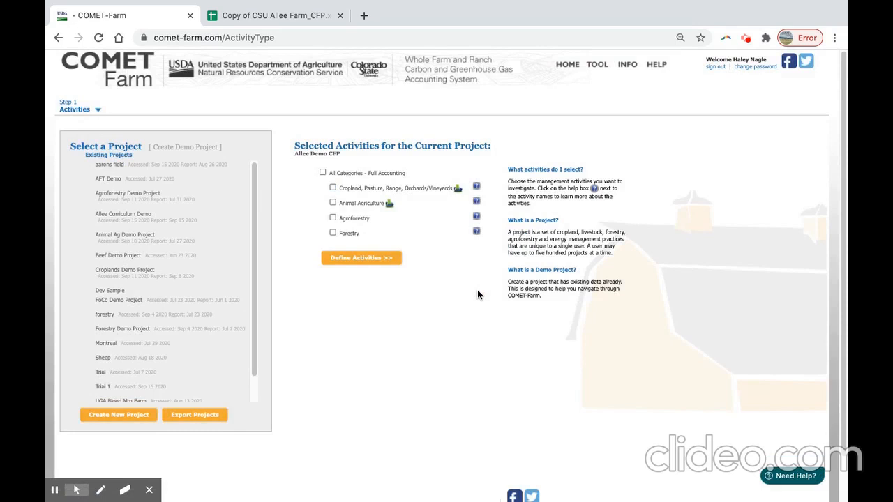
drag(256, 187, 251, 225)
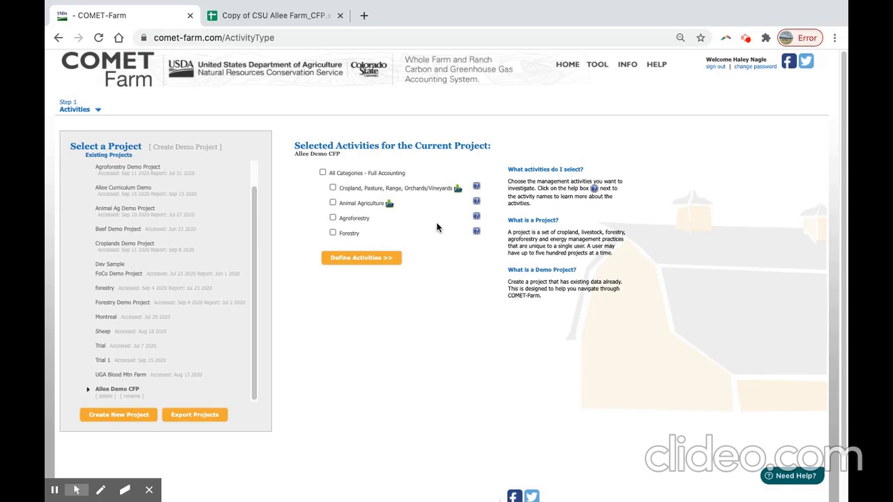
Select the Cropland, Pasture, Range, Orchards/Vineyards, Animal Agriculture and Agroforestry activities for the project and proceed to defining them.
click(392, 190)
click(366, 205)
click(358, 220)
click(322, 173)
click(322, 174)
click(333, 188)
click(332, 202)
click(333, 218)
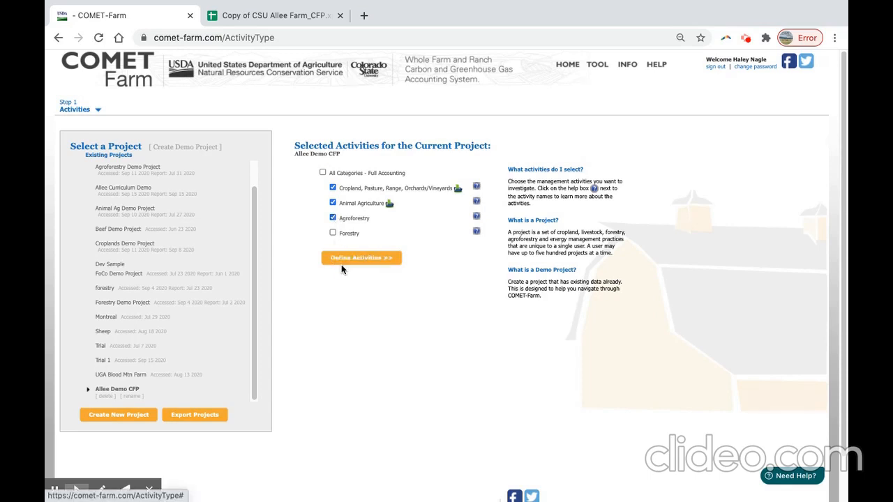
click(377, 260)
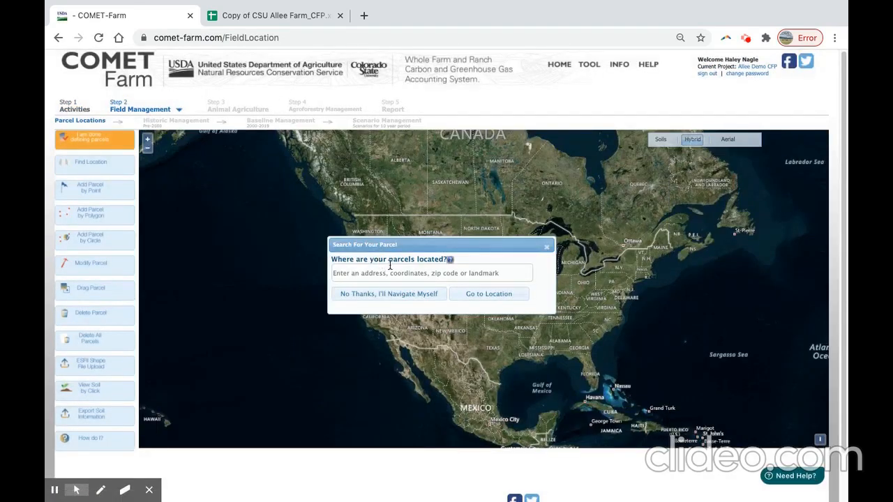
Find Newell, iowa on the parcel map and focus on the farm buildings and fields south of 640th St.
click(431, 273)
text(Newell, iowa)
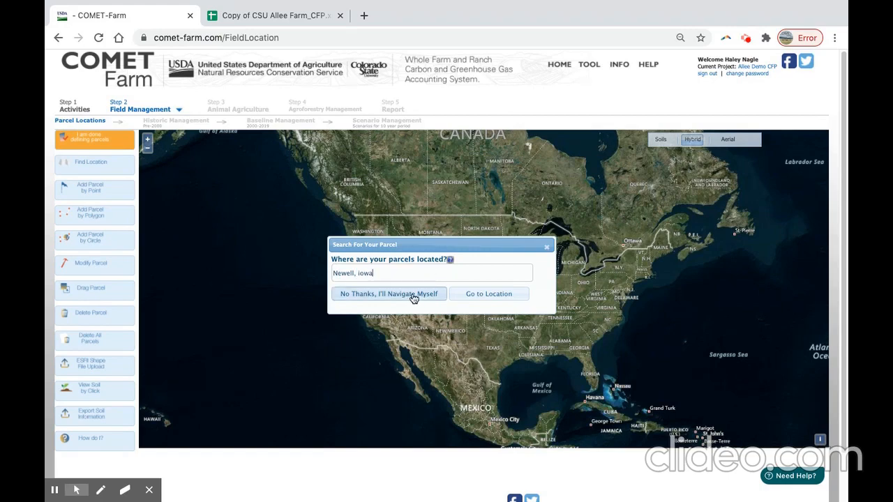
click(463, 298)
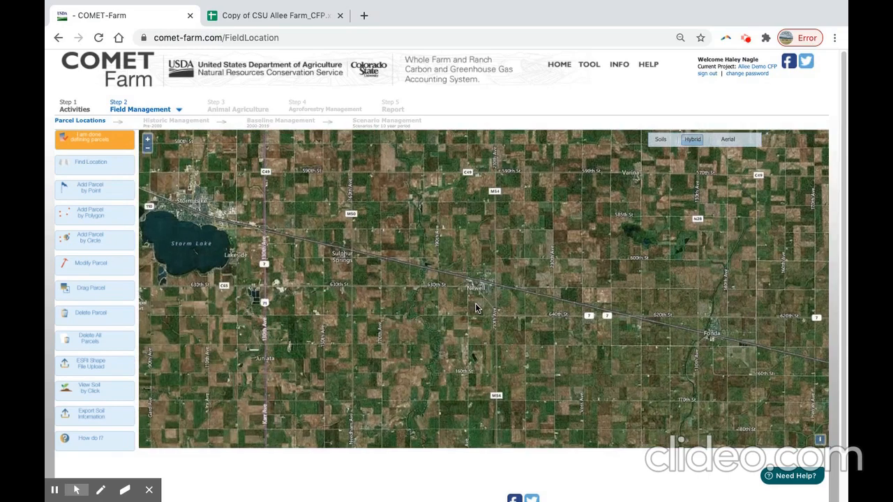
scroll(475, 303, up, 2)
drag(494, 385, 474, 318)
scroll(474, 316, down, 1)
scroll(470, 311, up, 2)
scroll(469, 310, up, 1)
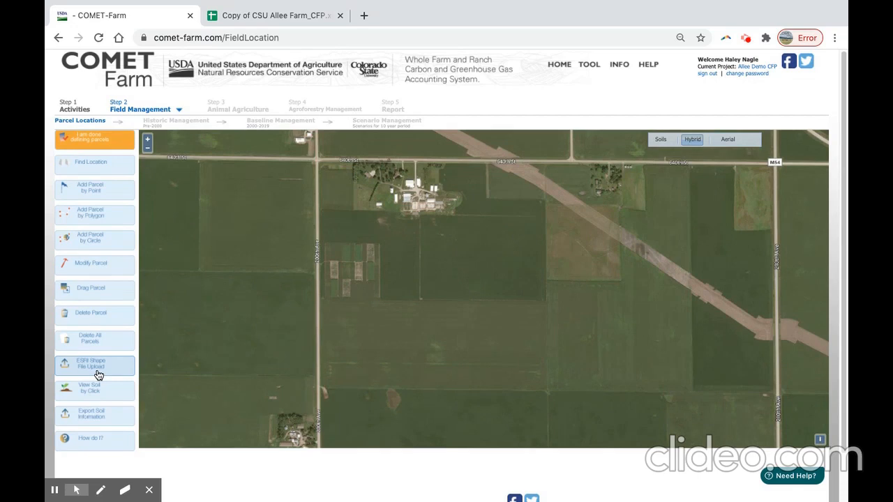
Switch to the Copy of CSU Allee Farm_CFP spreadsheet and review the windbreak practices, parcel names and locations.
click(279, 17)
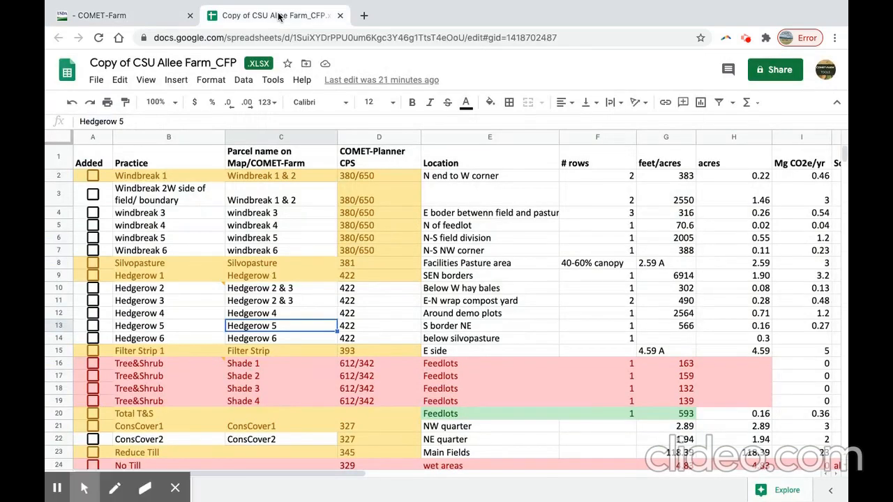
click(94, 179)
click(94, 178)
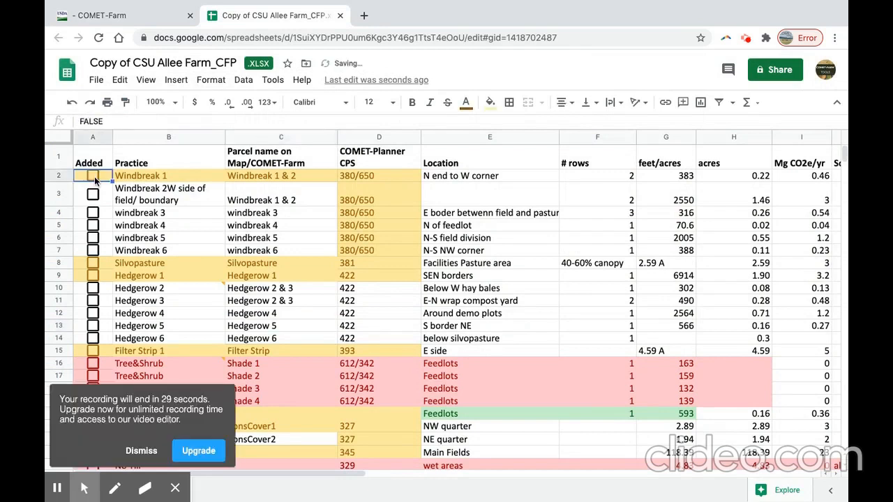
click(143, 452)
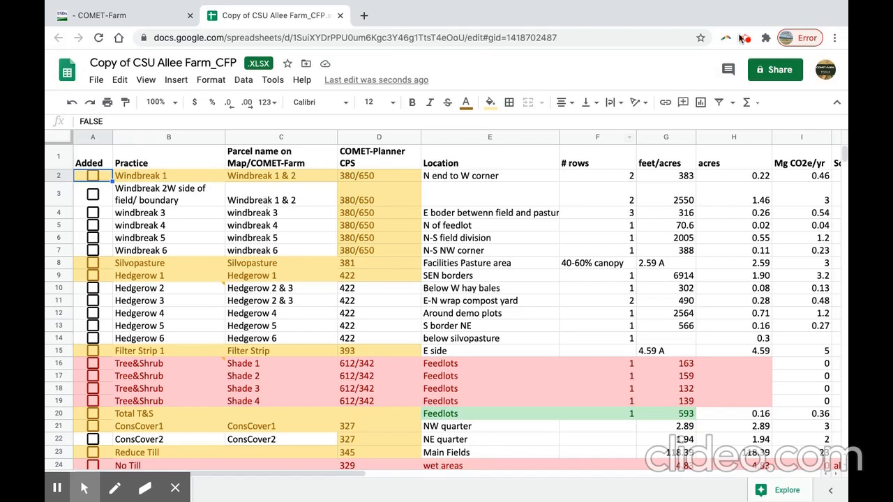
key(Down)
key(Down)
key(Down)
key(Down)
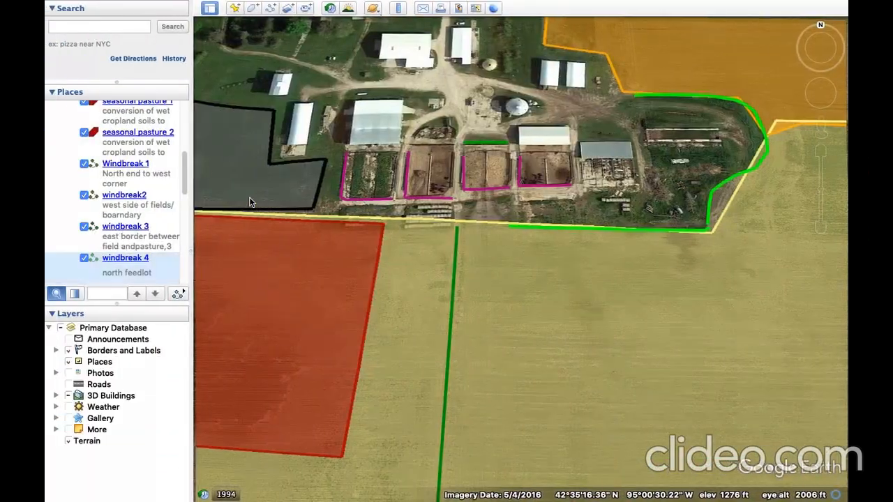
Examine the mapped windbreaks and field boundaries around the feedlots in Google Earth.
scroll(442, 191, up, 1)
scroll(446, 238, down, 10)
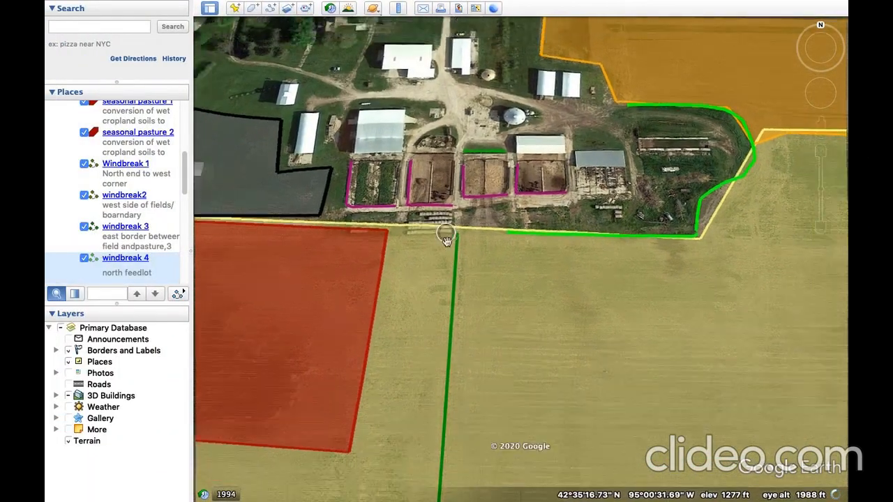
scroll(447, 250, down, 5)
drag(444, 279, 491, 218)
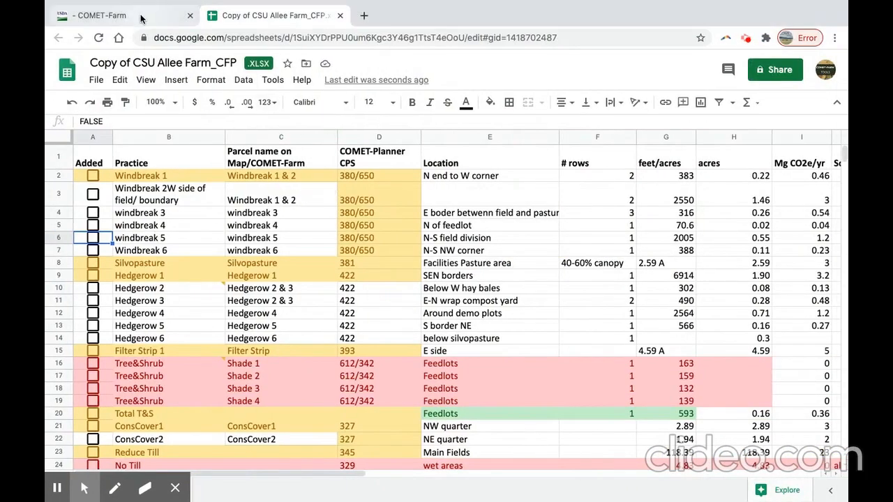
Switch to COMET-Farm and draw a narrow L-shaped polygon parcel along 640th St and down the farm's western field boundary.
click(142, 17)
click(121, 218)
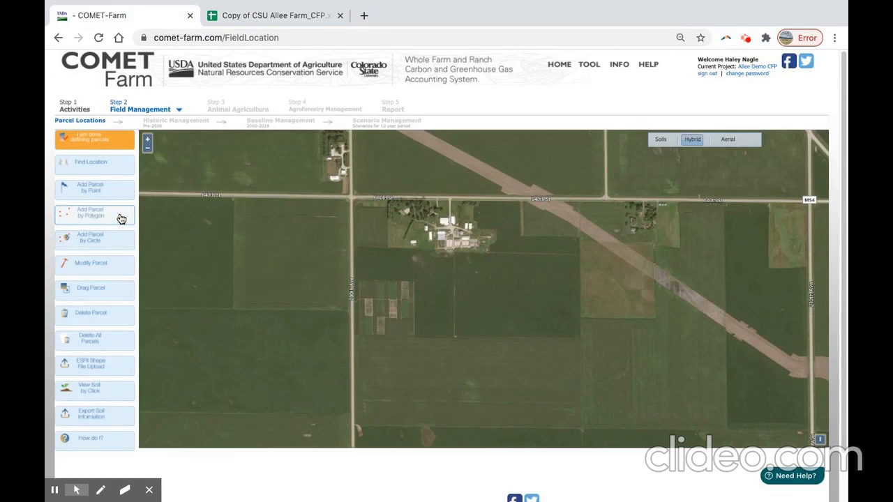
scroll(373, 210, up, 2)
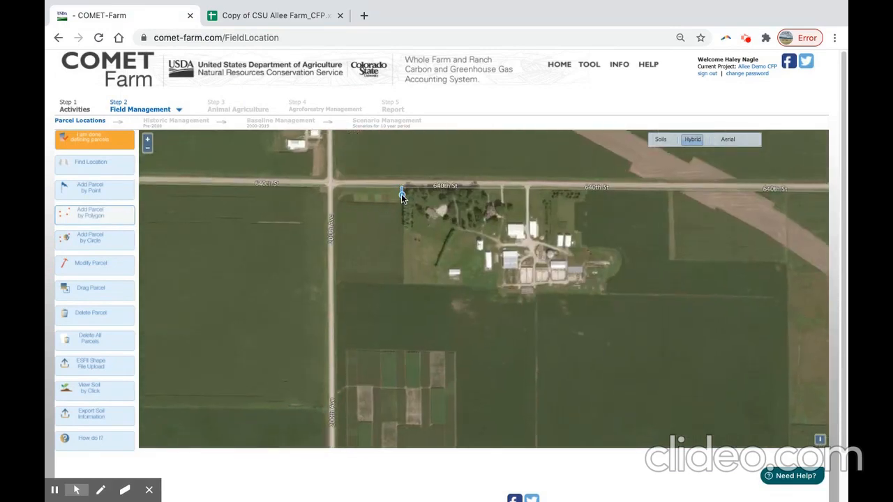
click(401, 199)
click(343, 201)
drag(343, 354, 330, 186)
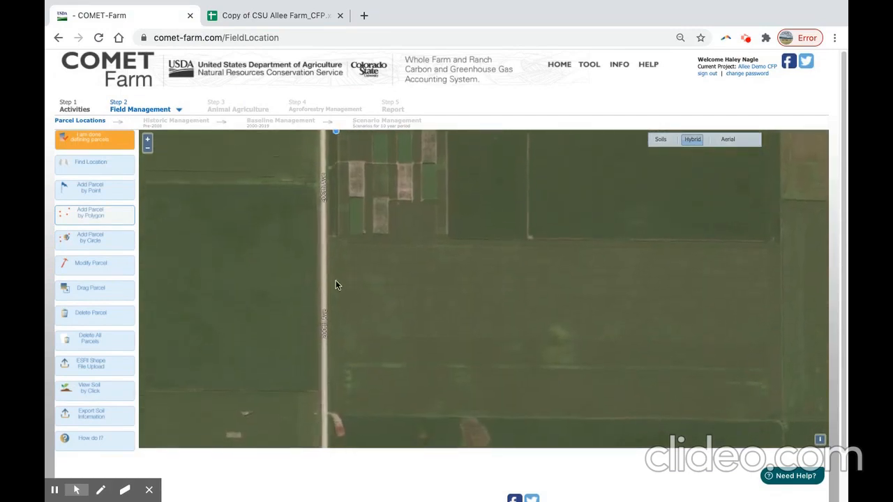
click(339, 408)
click(328, 409)
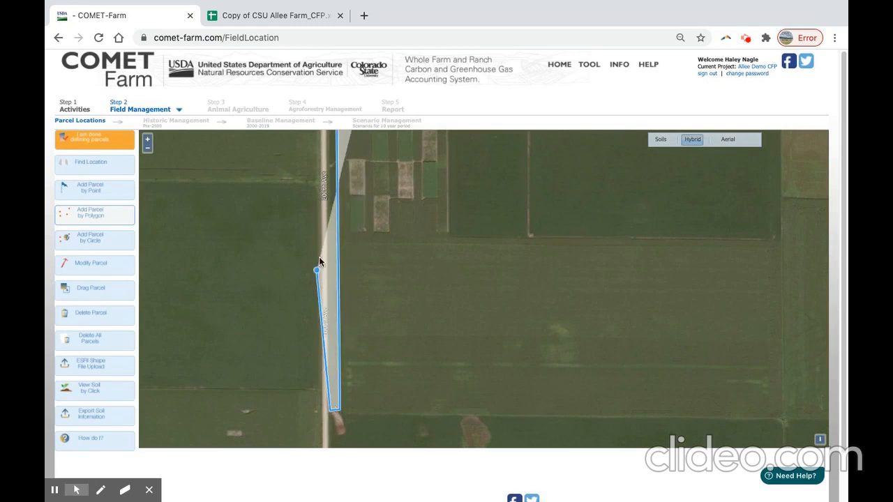
drag(328, 177, 314, 355)
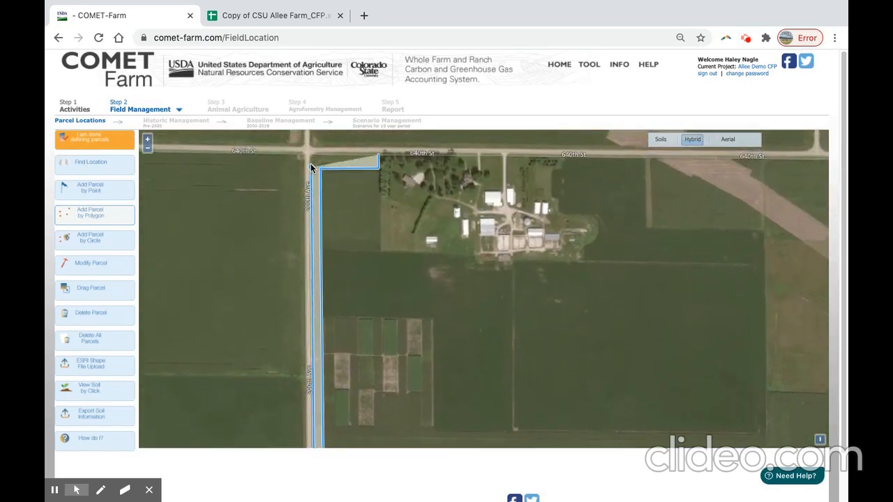
click(311, 154)
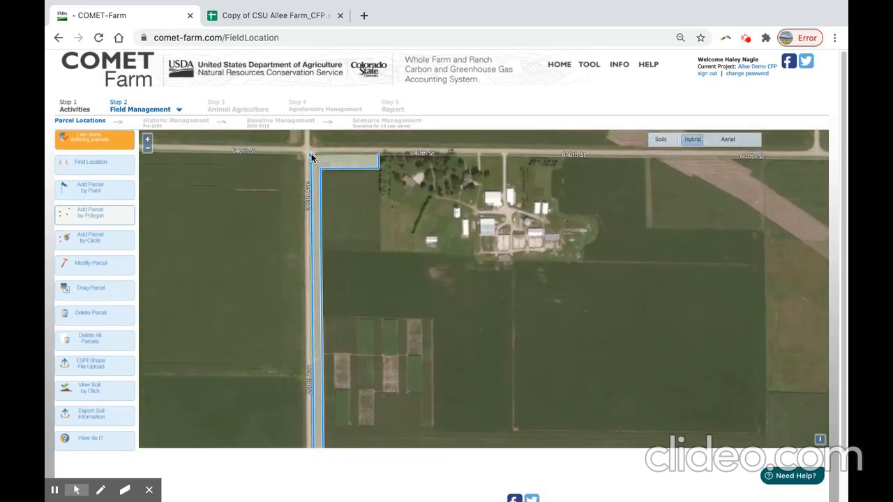
double_click(375, 152)
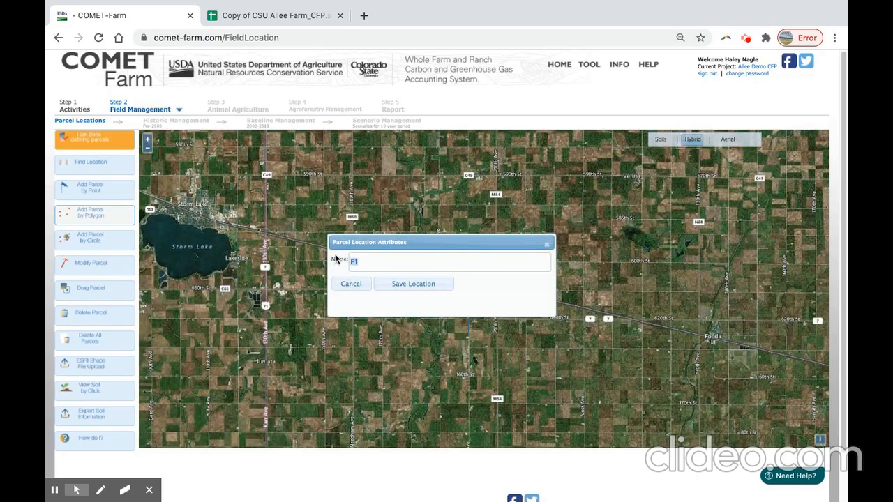
Name the new parcel "Windbreak 1& 2" and save its location.
text(Windbreak 1& 2)
click(439, 284)
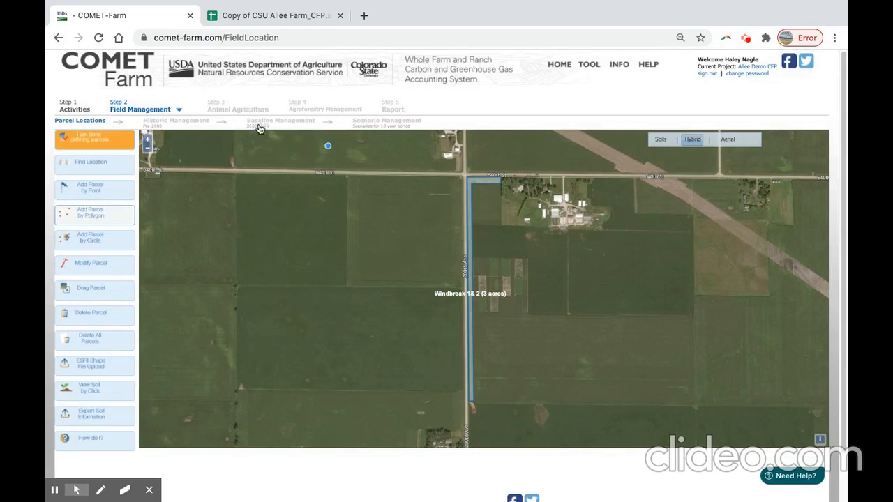
Mark Windbreak 1 and Windbreak 2 as added in the practices spreadsheet and return to the COMET-Farm parcel map.
click(247, 18)
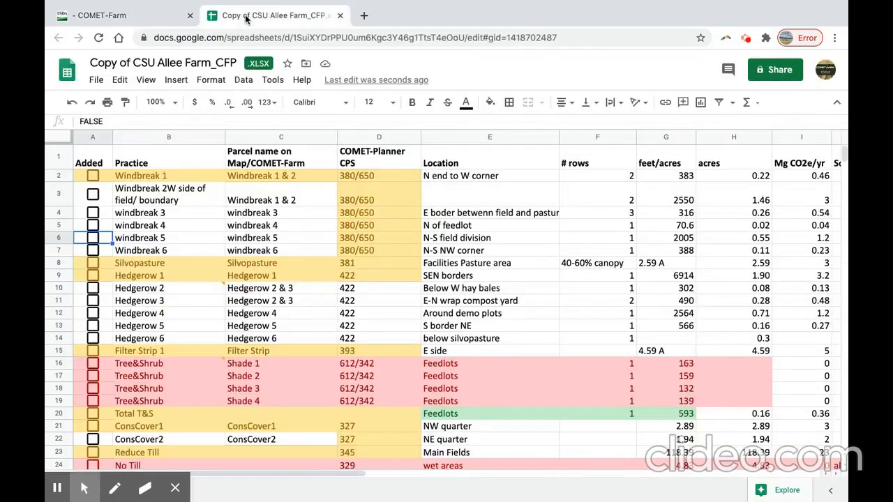
click(93, 176)
click(93, 196)
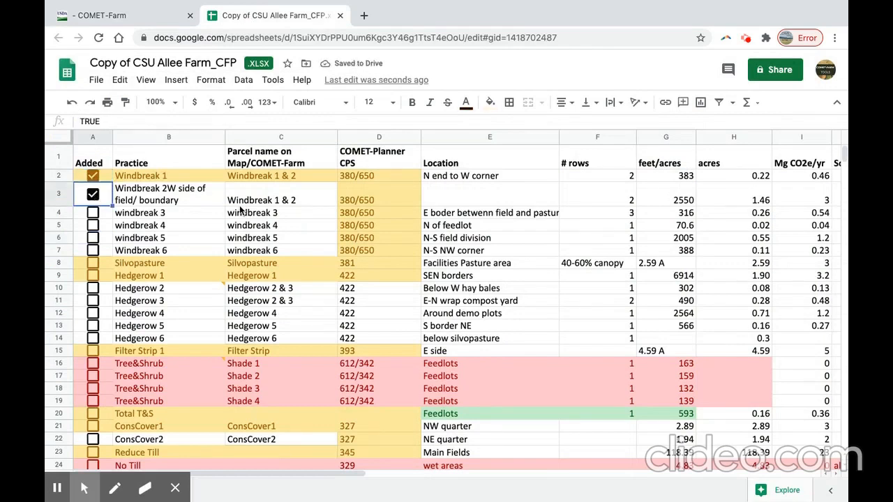
click(148, 21)
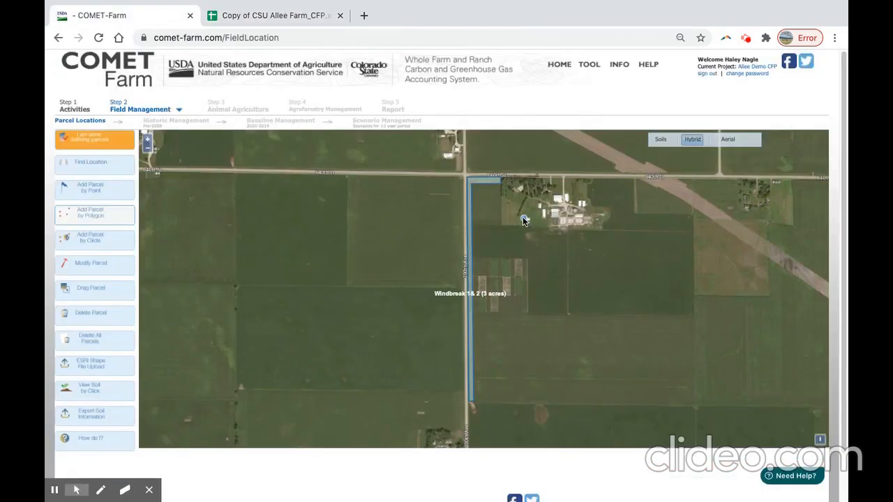
Draw a narrow north-south polygon parcel along the border between the western field and the farmstead pasture, south of the existing tree row.
drag(522, 217, 491, 232)
scroll(477, 218, up, 1)
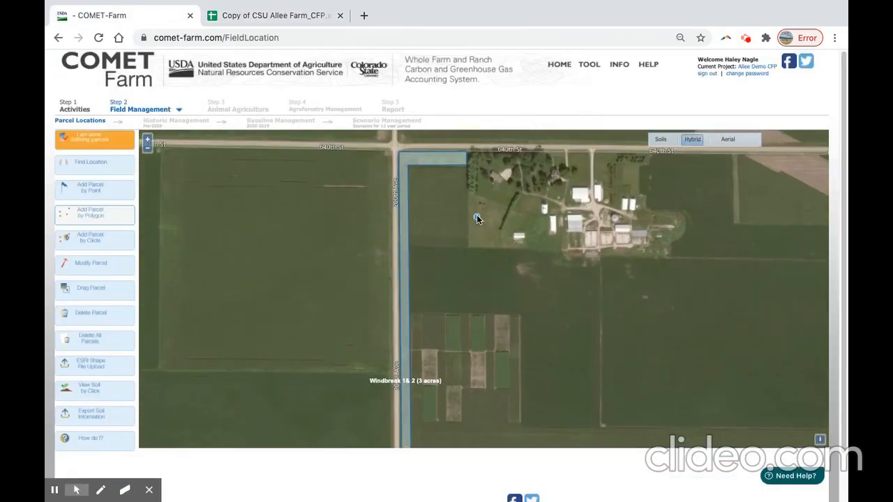
click(468, 193)
click(476, 194)
click(476, 246)
click(468, 247)
double_click(468, 194)
Name the new parcel "Windbreak 3" and save its location.
drag(439, 261, 337, 259)
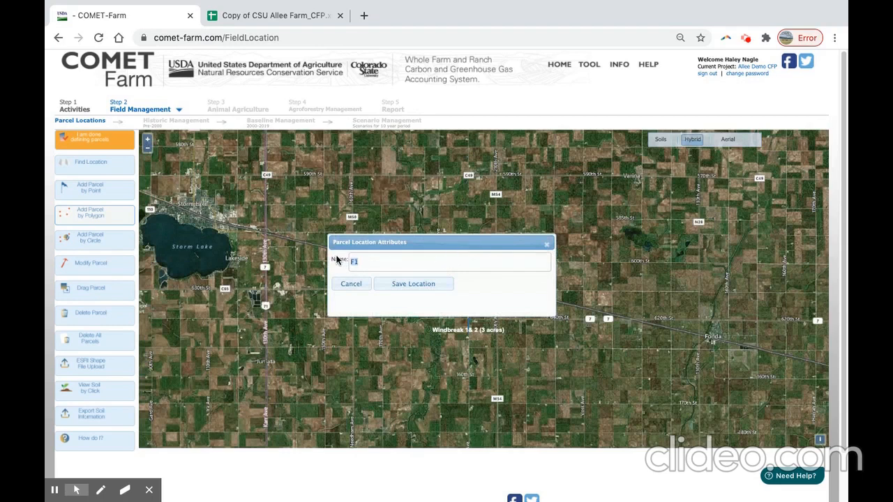
text(Windbreak 3)
click(420, 286)
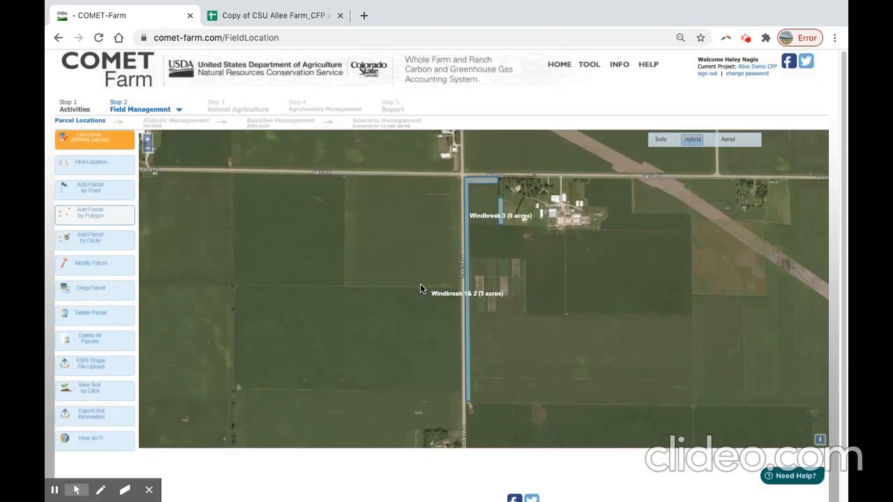
Mark windbreak 3 as added in the practices spreadsheet and return to the COMET-Farm parcel map.
drag(575, 263, 508, 259)
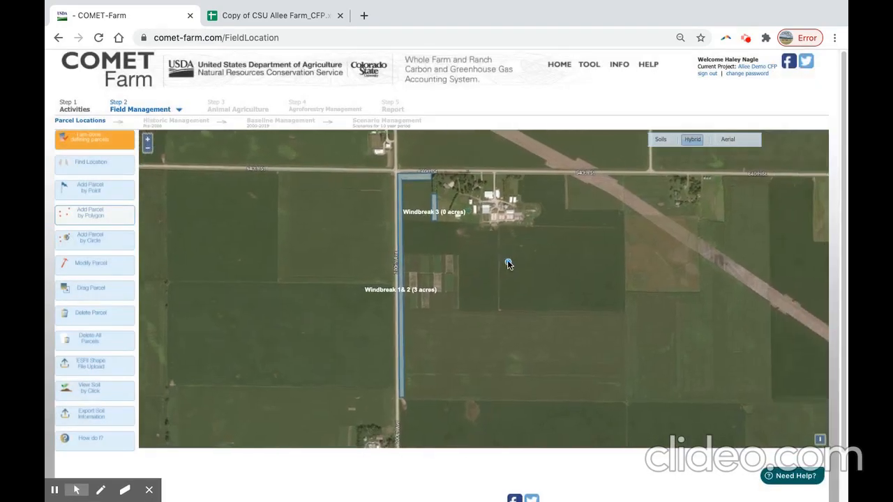
click(308, 7)
click(93, 214)
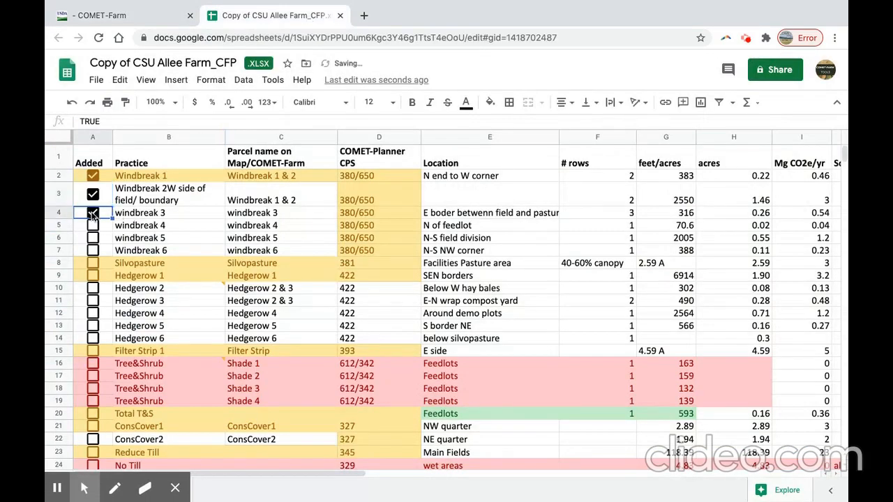
click(131, 21)
Draw a small four-sided polygon parcel along the north edge of the feedlot pens, between the farm buildings.
drag(511, 244, 401, 257)
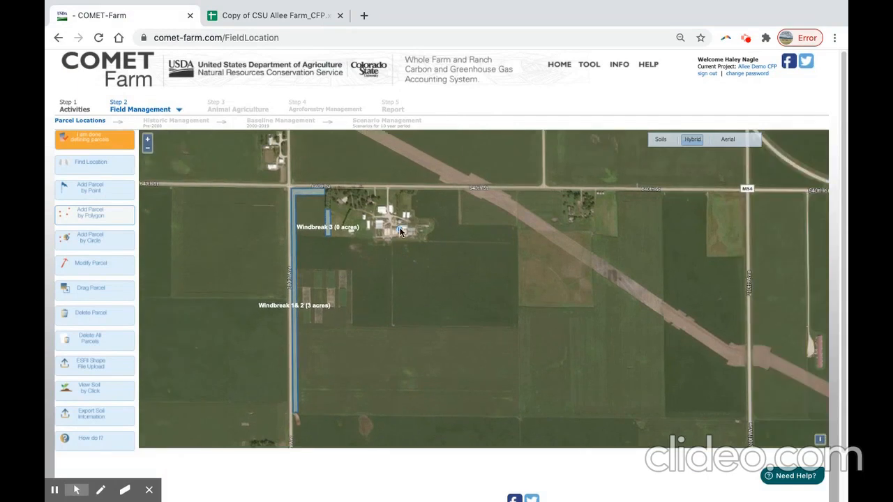
scroll(400, 232, up, 2)
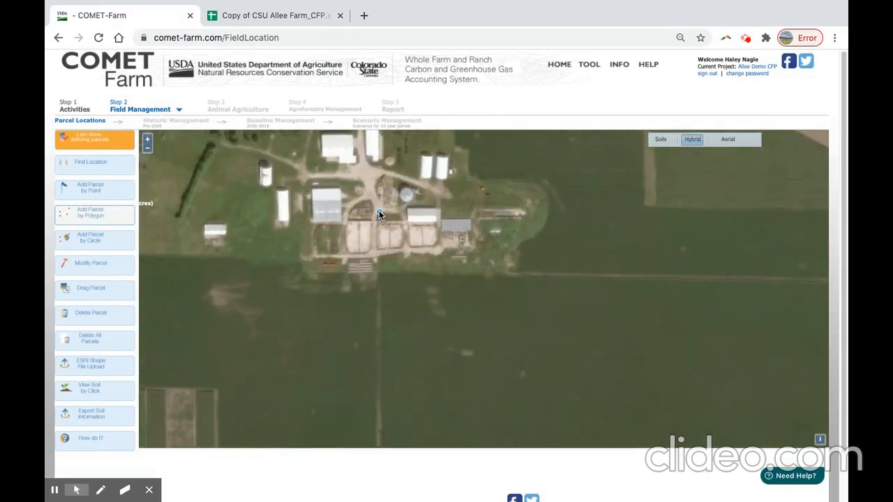
click(379, 212)
click(398, 213)
click(401, 220)
double_click(379, 217)
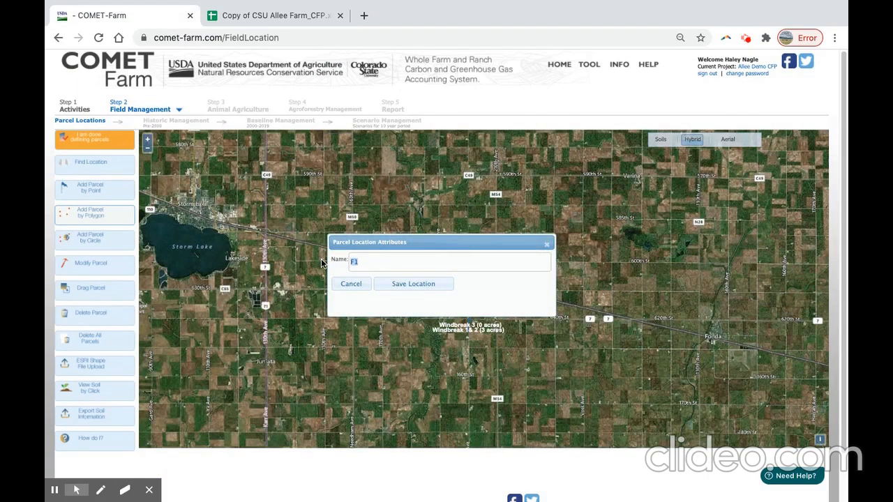
Name the feedlot parcel "Windbreak 4" and save its location.
text(Windbreak 4)
click(405, 282)
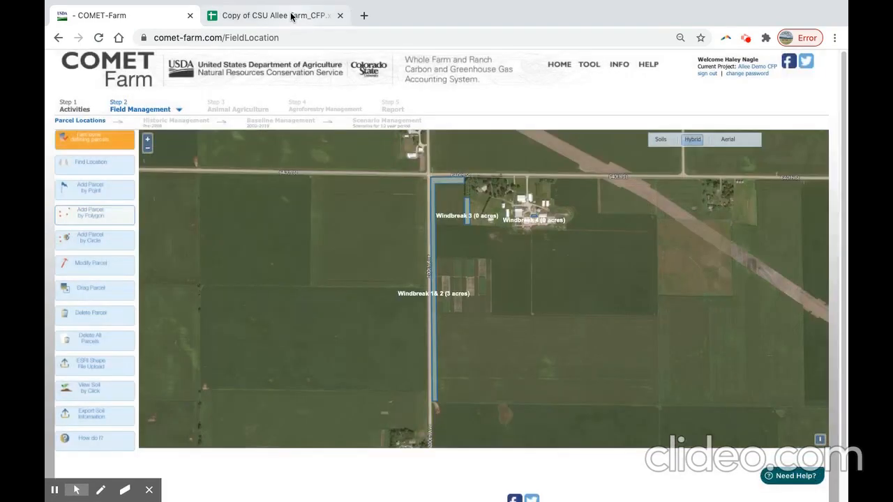
Mark windbreak 4 as added in the practices spreadsheet and return to the COMET-Farm parcel map.
click(292, 17)
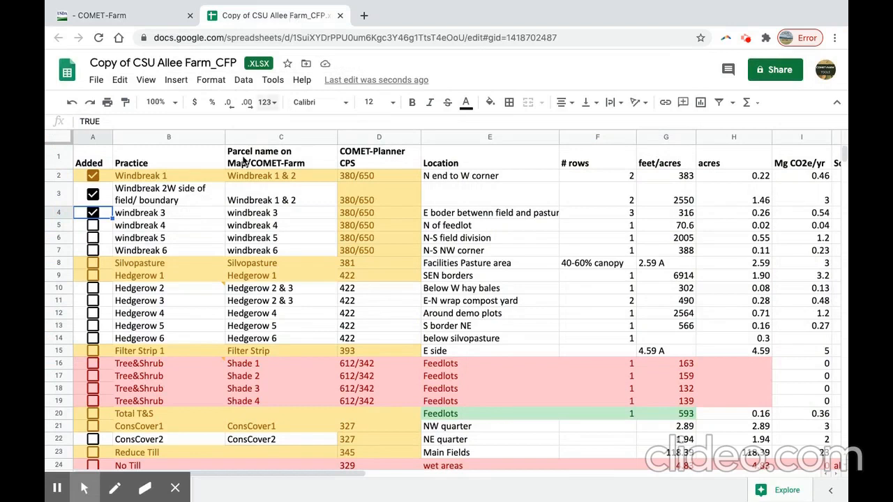
click(92, 225)
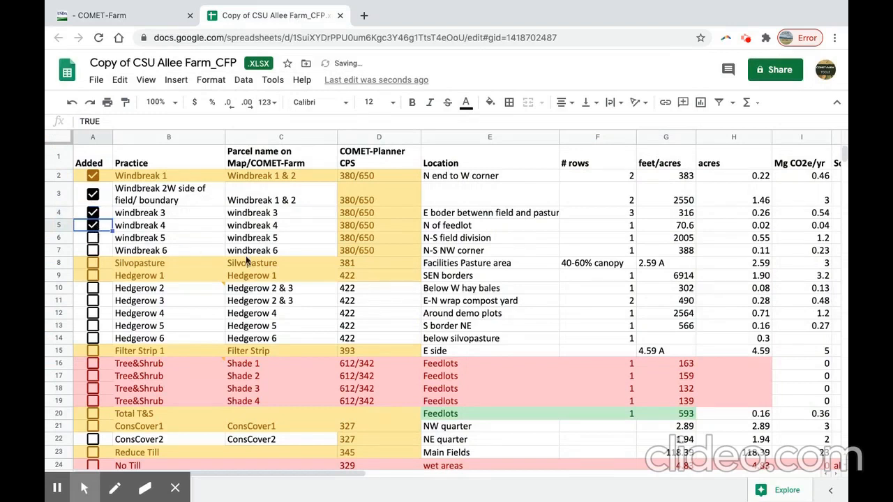
click(141, 14)
Draw a long narrow polygon parcel down the north-south field division, from just below the feedlots to the southern field boundary.
drag(582, 321, 497, 300)
scroll(444, 294, up, 1)
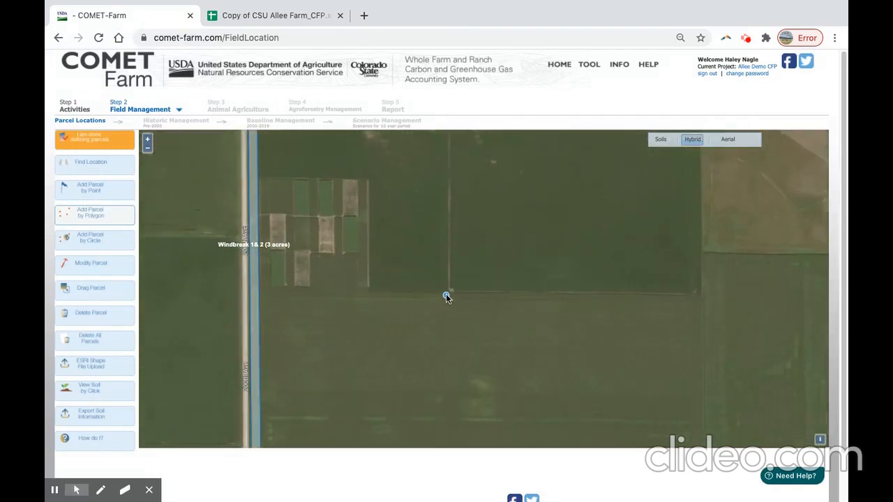
scroll(446, 293, down, 1)
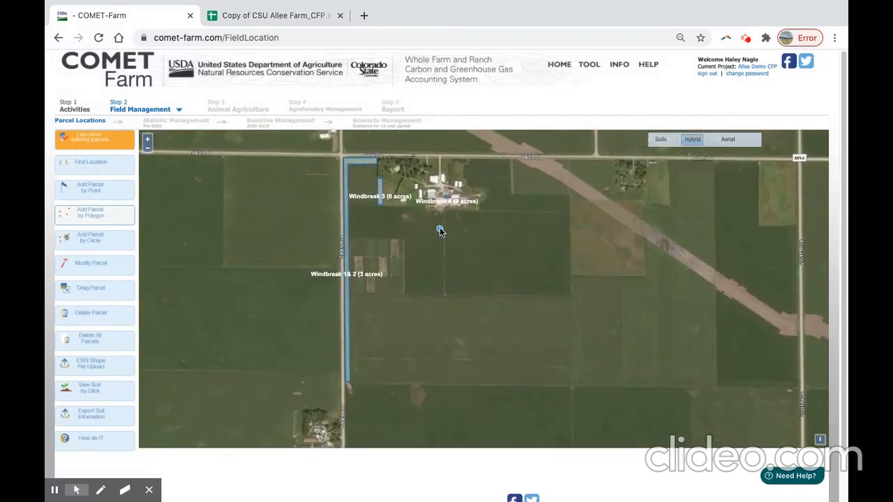
scroll(442, 216, up, 1)
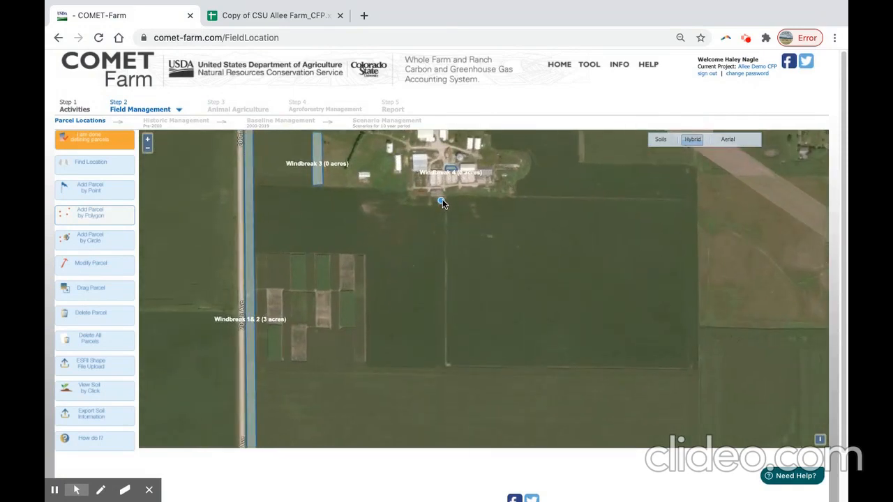
click(448, 202)
drag(454, 355, 454, 212)
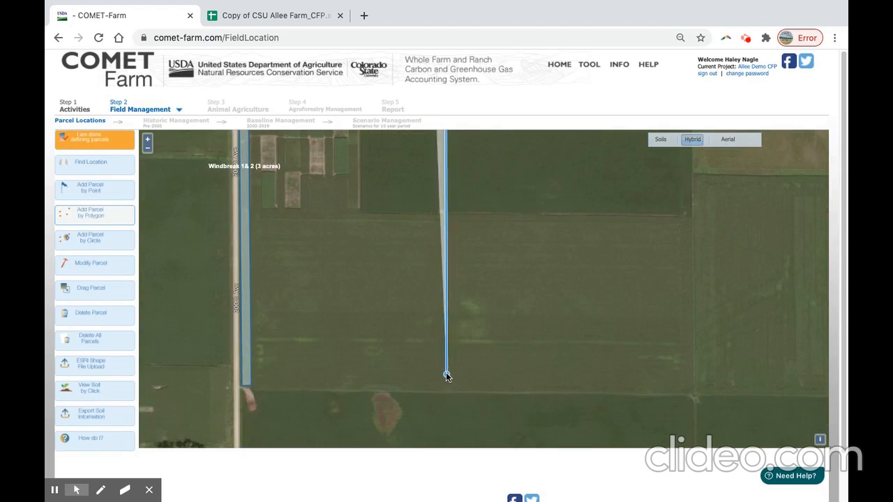
click(446, 376)
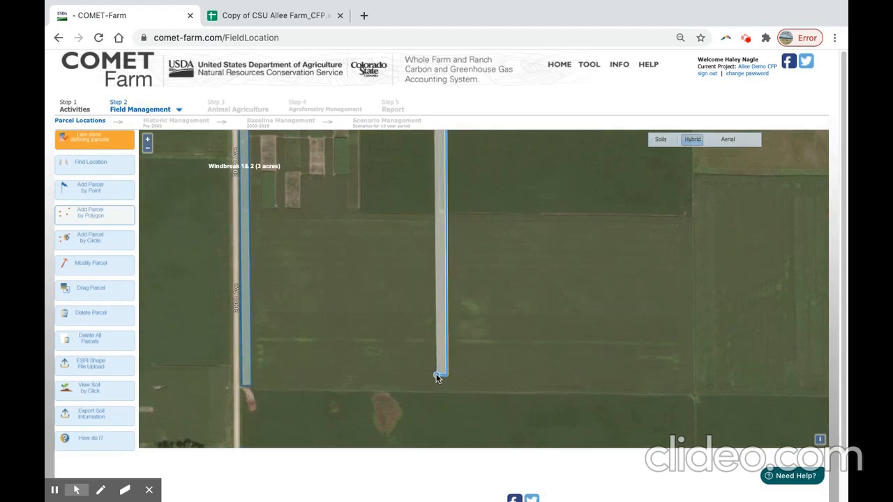
double_click(438, 378)
drag(433, 245, 423, 353)
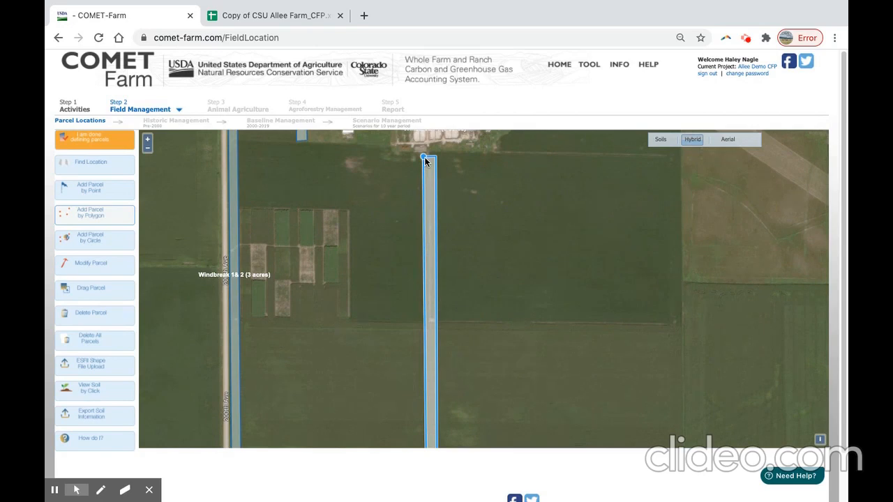
click(425, 158)
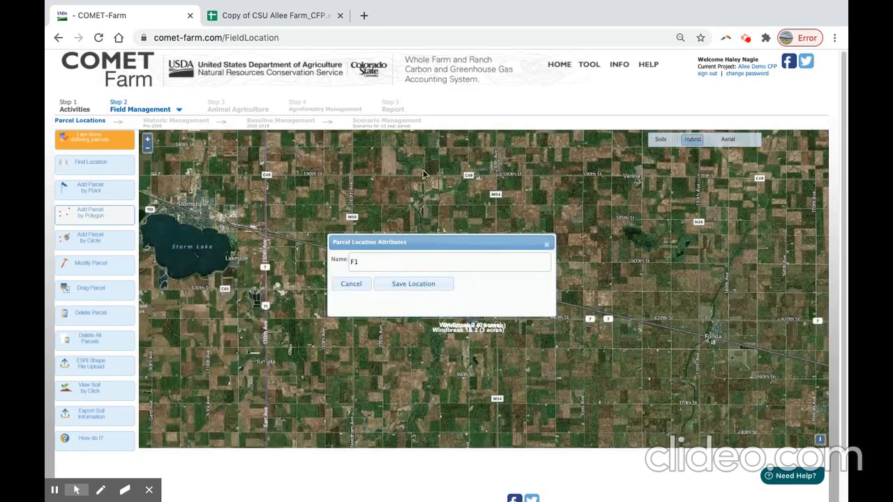
Name the field-division parcel "Windbreak 5" and save its location.
click(364, 265)
drag(363, 262, 339, 277)
text(Windbreak 5)
click(423, 284)
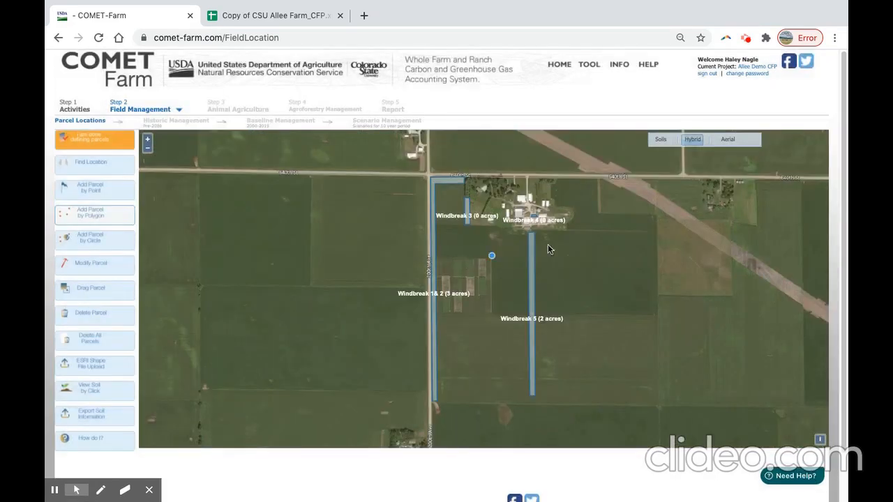
Mark windbreak 5 as added in the practices spreadsheet and return to the COMET-Farm parcel map.
drag(608, 243, 578, 244)
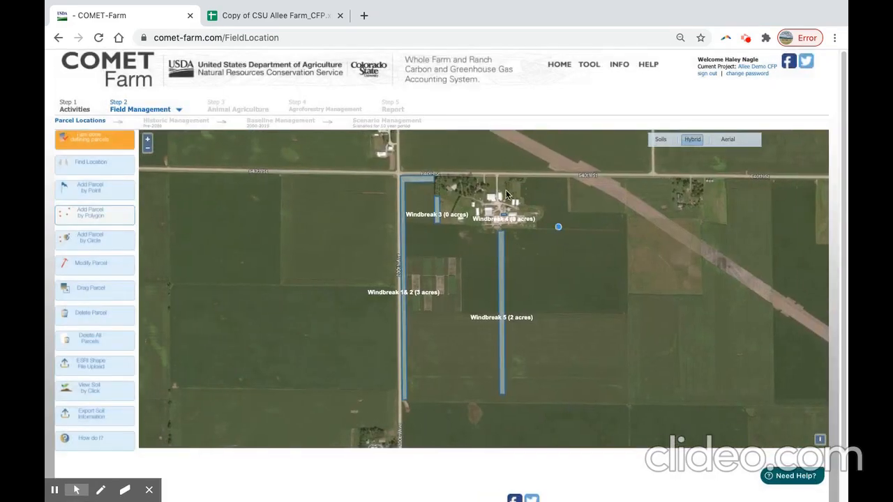
click(276, 16)
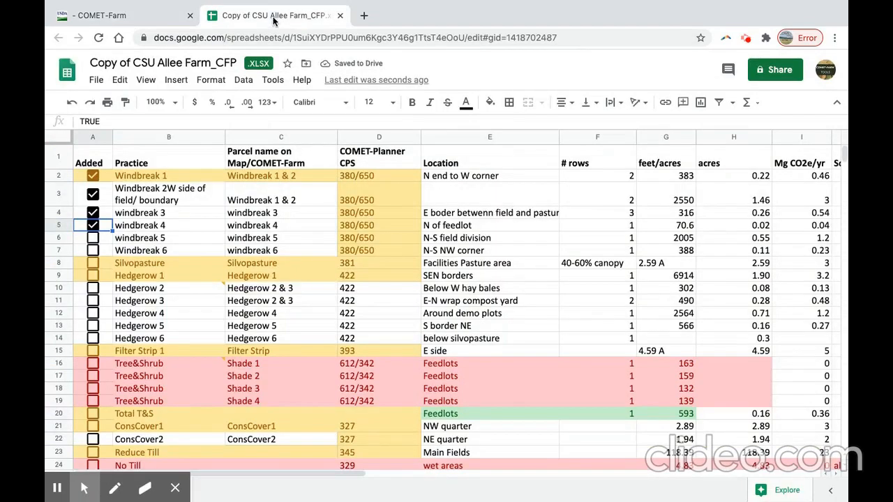
click(94, 239)
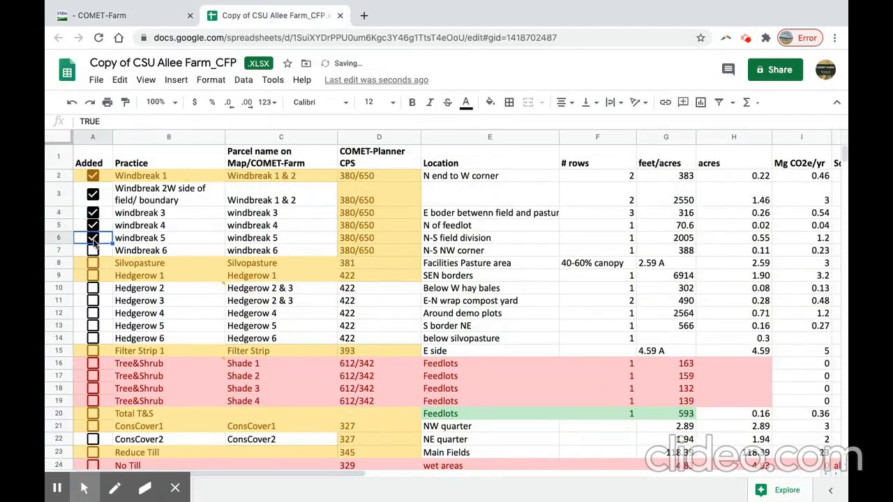
click(120, 14)
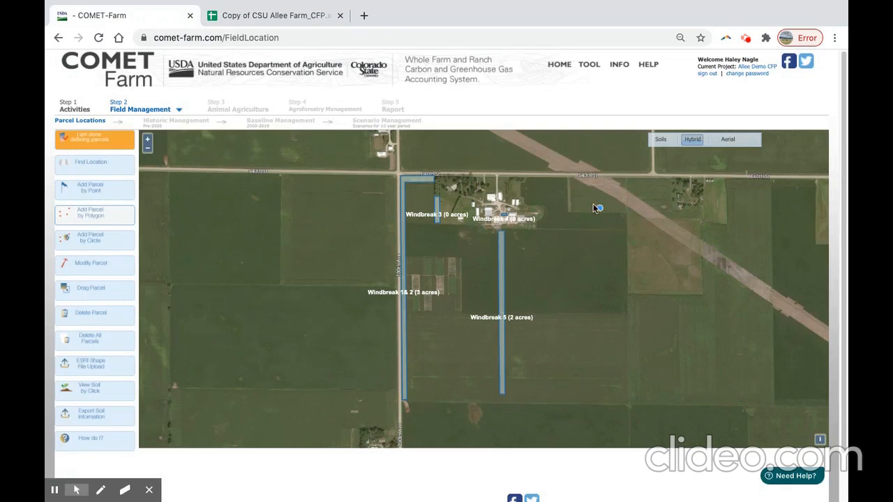
Draw a short narrow north-south polygon parcel along the field edge just south of 640th St, east of the farmstead.
scroll(575, 195, up, 1)
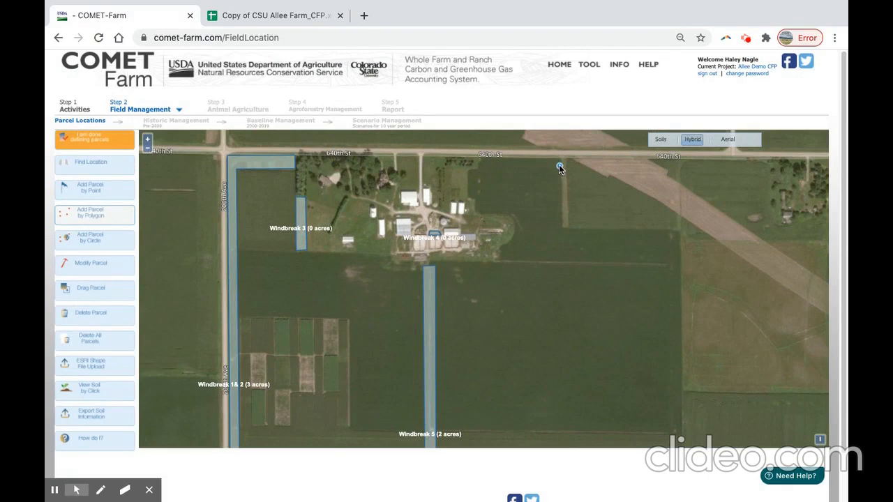
click(559, 167)
click(567, 167)
click(570, 225)
double_click(559, 225)
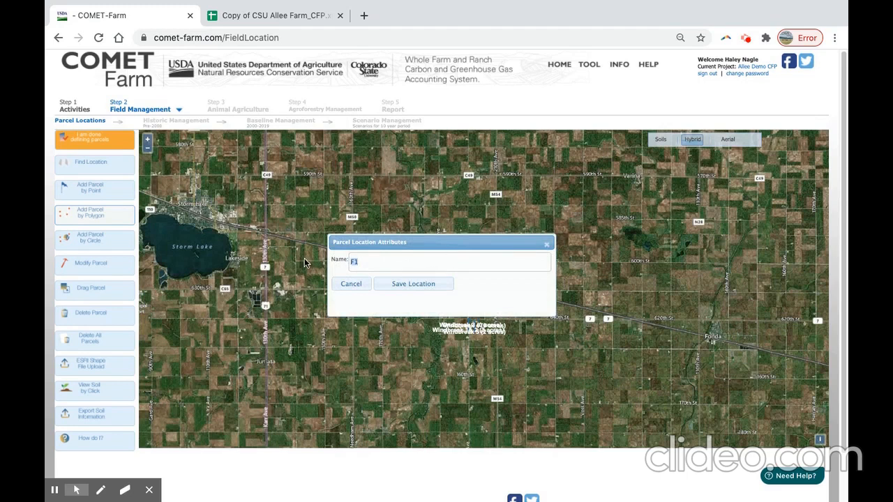
Name the parcel south of 640th St "Windbreak 6" and save its location.
text(Windbreak 6)
click(409, 289)
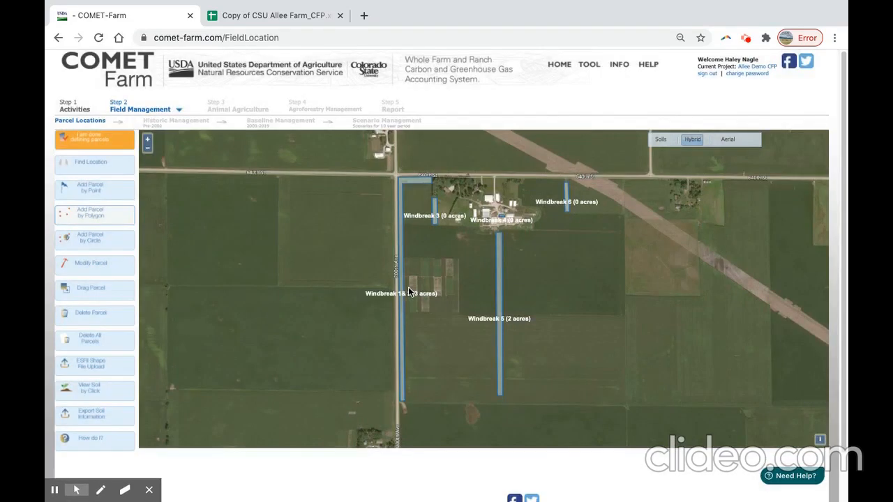
Mark Windbreak 6 as added in the practices spreadsheet and return to the COMET-Farm parcel map.
click(293, 15)
click(94, 253)
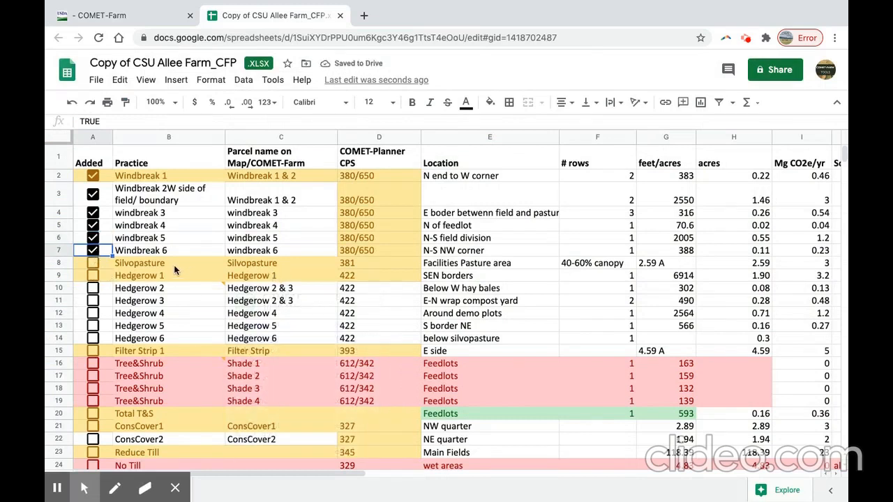
click(118, 16)
Draw an irregular polygon parcel over the pasture between Windbreak 3 and the farm buildings, tracing around the diagonal tree row and the small shed.
scroll(461, 227, up, 2)
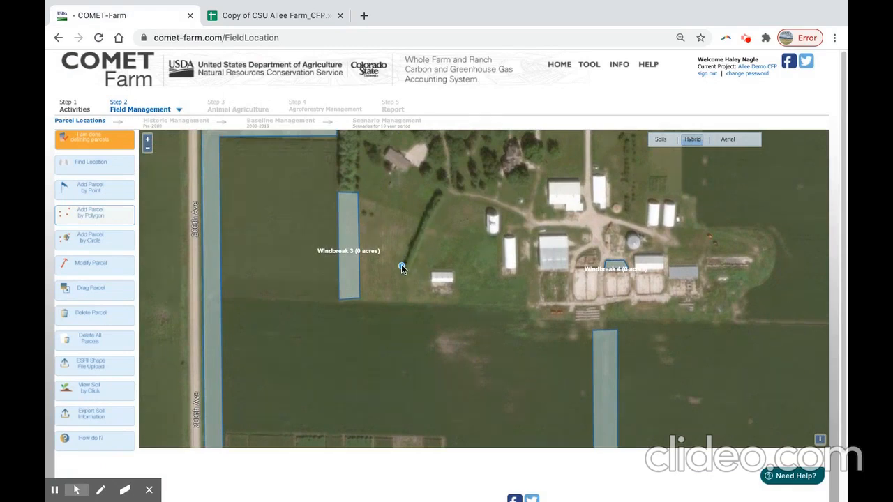
click(361, 169)
click(428, 196)
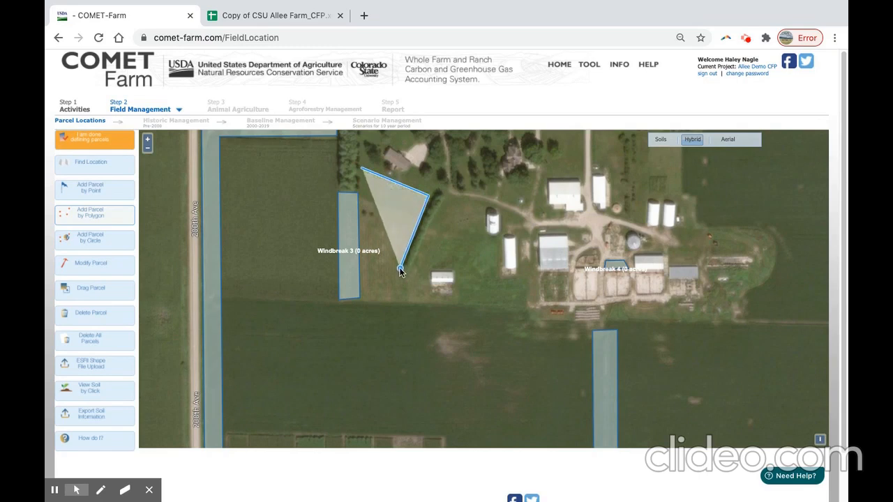
click(400, 272)
click(445, 198)
click(482, 208)
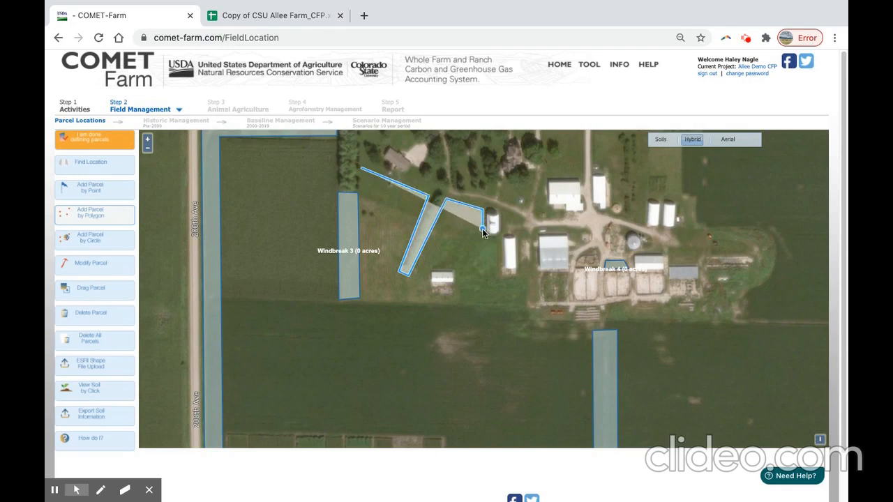
click(496, 244)
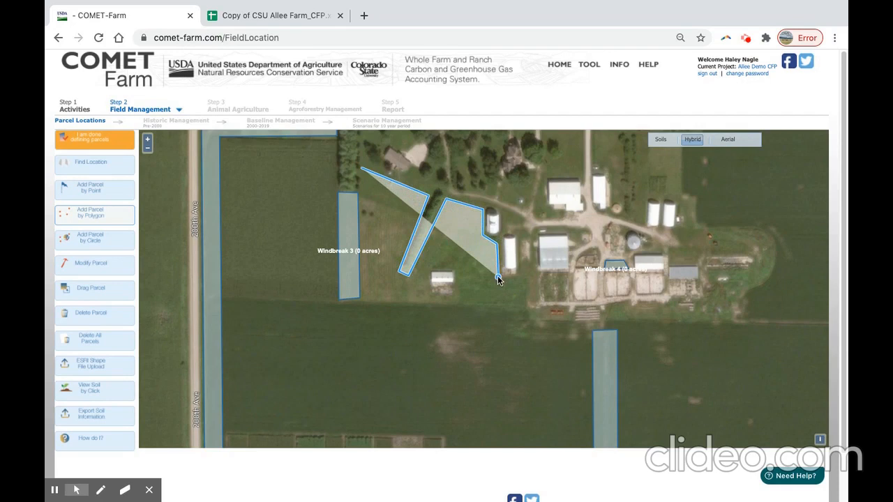
click(498, 279)
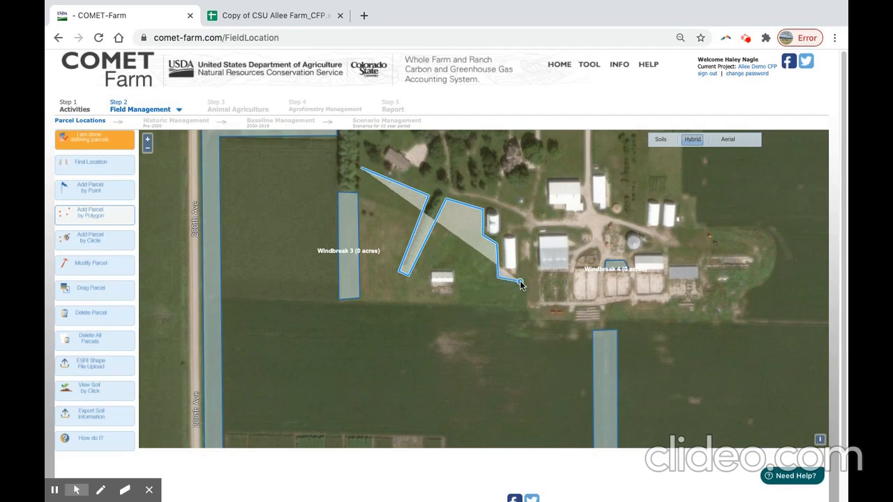
click(524, 284)
click(525, 305)
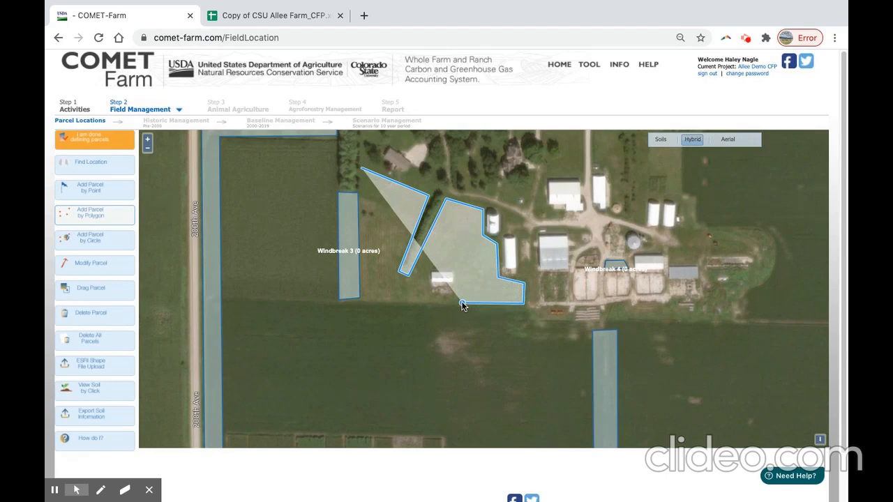
click(462, 305)
click(462, 269)
click(429, 270)
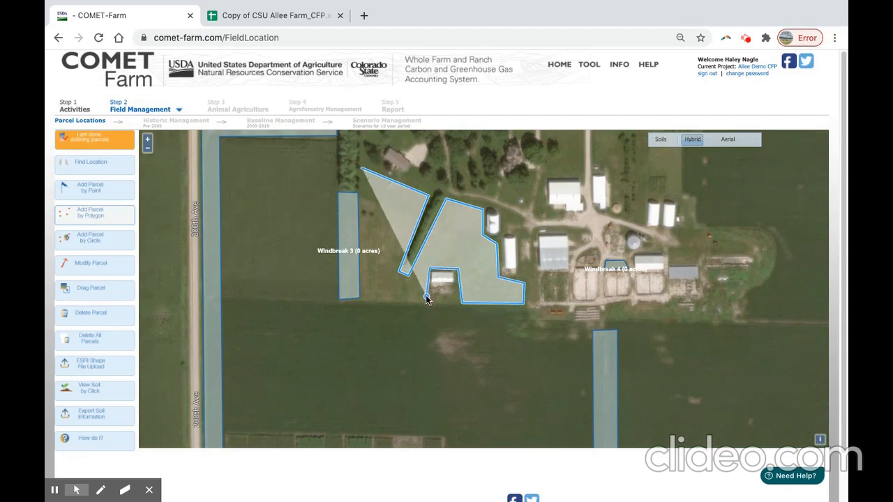
click(427, 302)
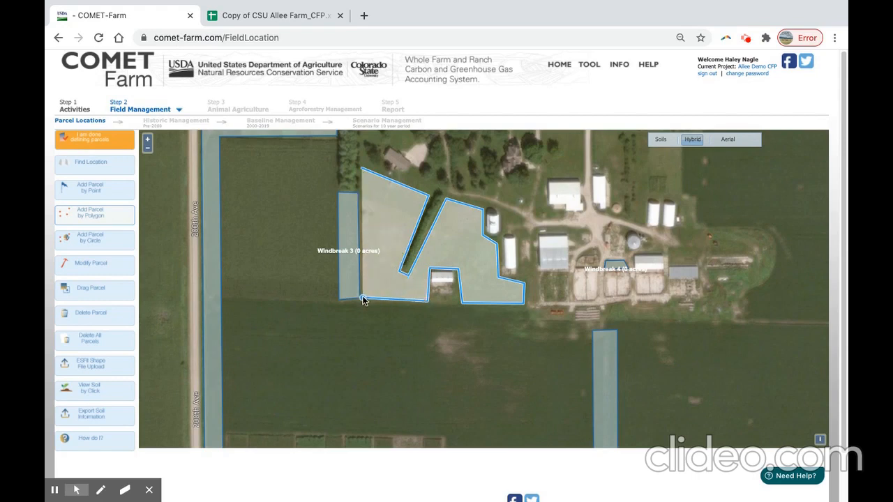
click(360, 170)
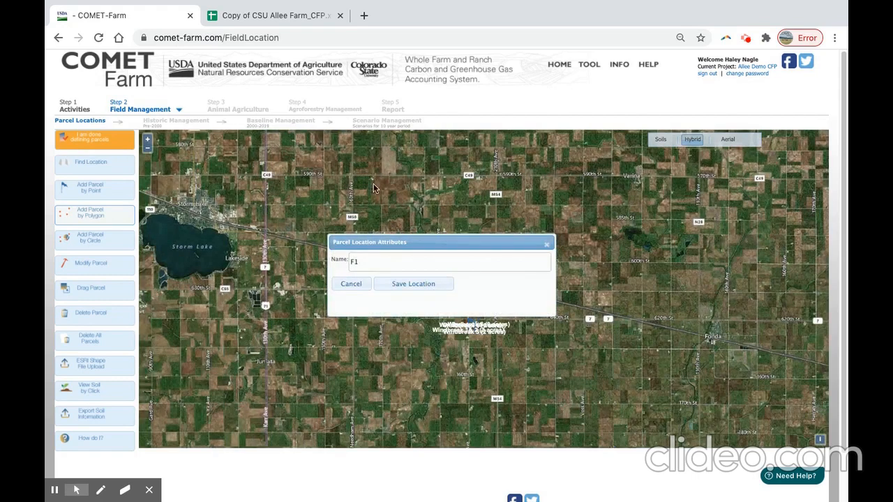
Name the new pasture parcel "Silvopasture" and save its location.
drag(376, 261, 345, 248)
text(Silvopasture)
click(423, 285)
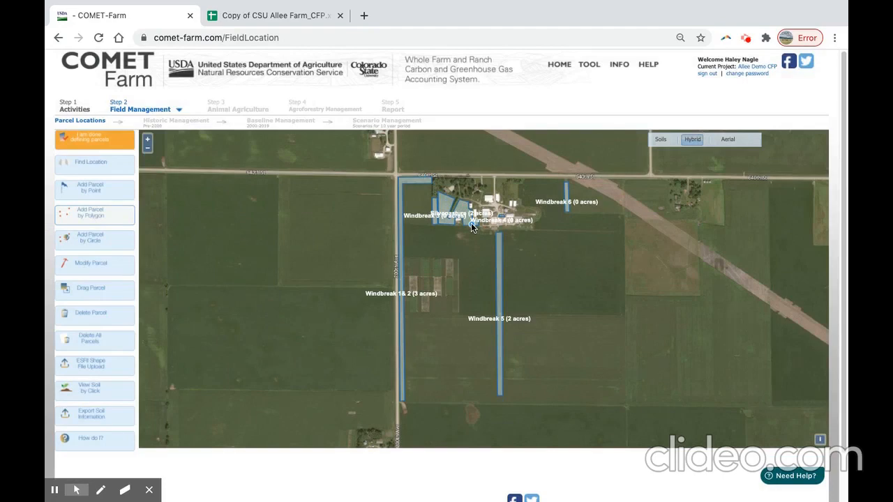
Mark Silvopasture as added in the practices spreadsheet and return to the COMET-Farm parcel map.
click(257, 17)
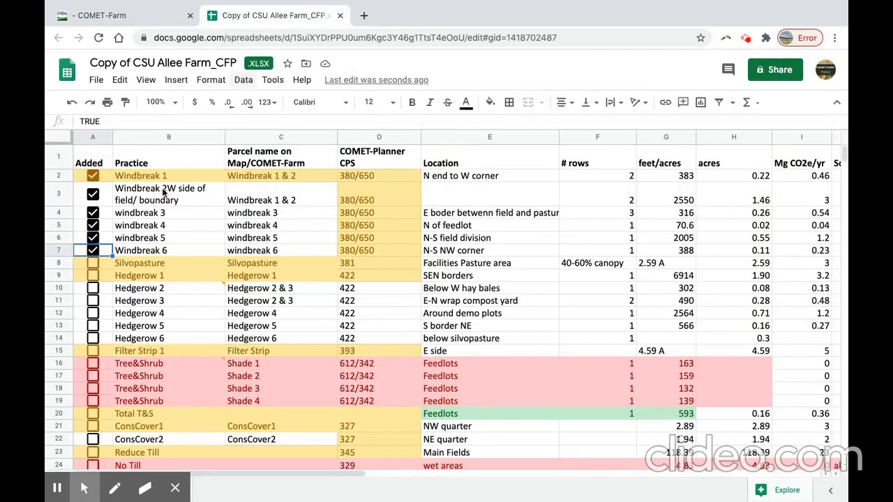
click(92, 265)
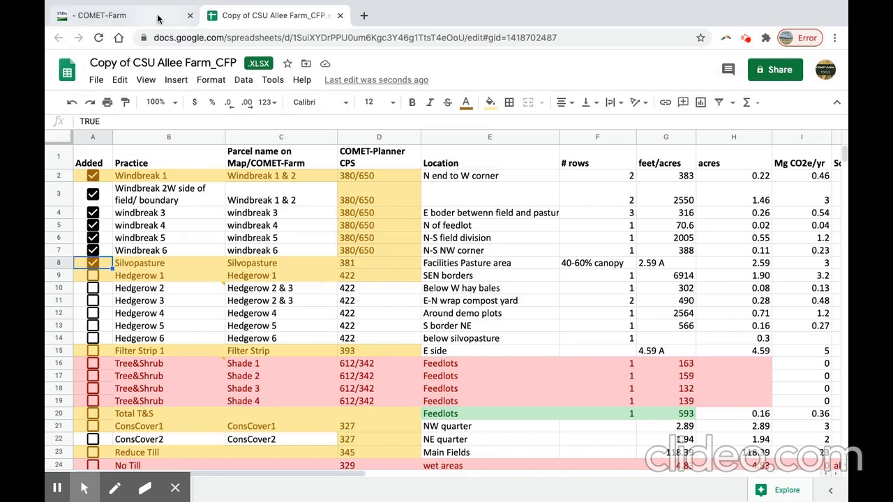
click(125, 15)
drag(577, 289, 559, 276)
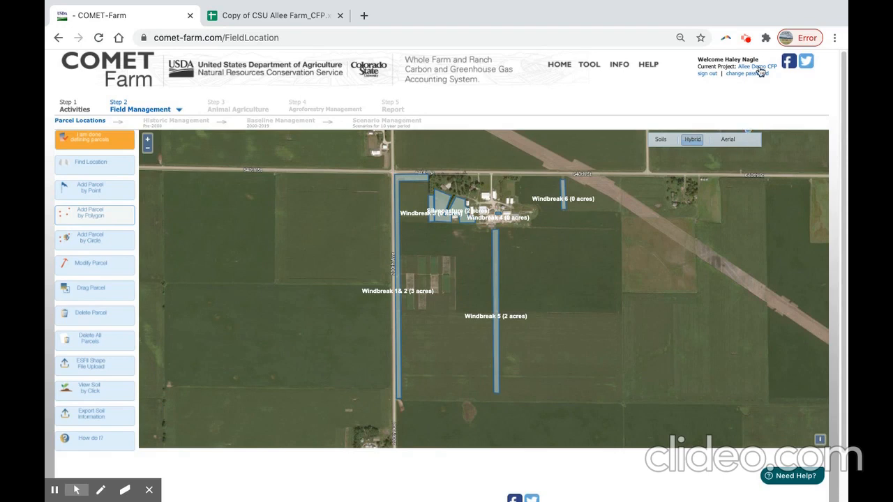
click(747, 44)
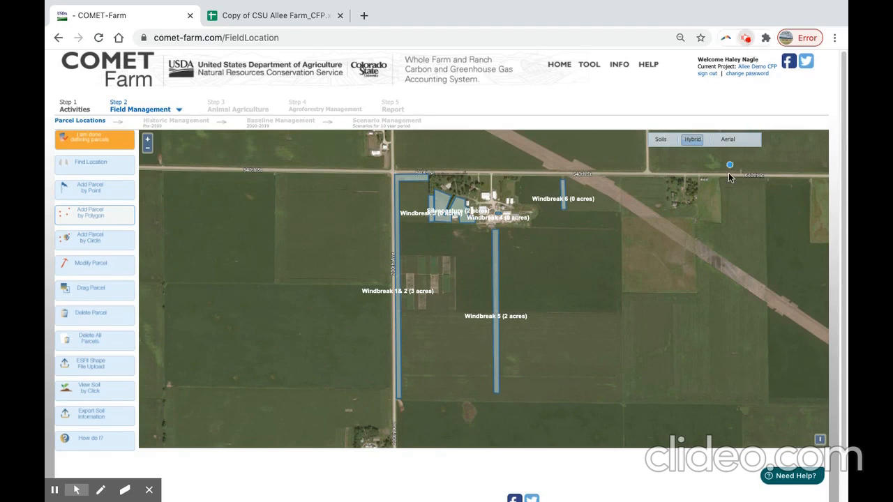